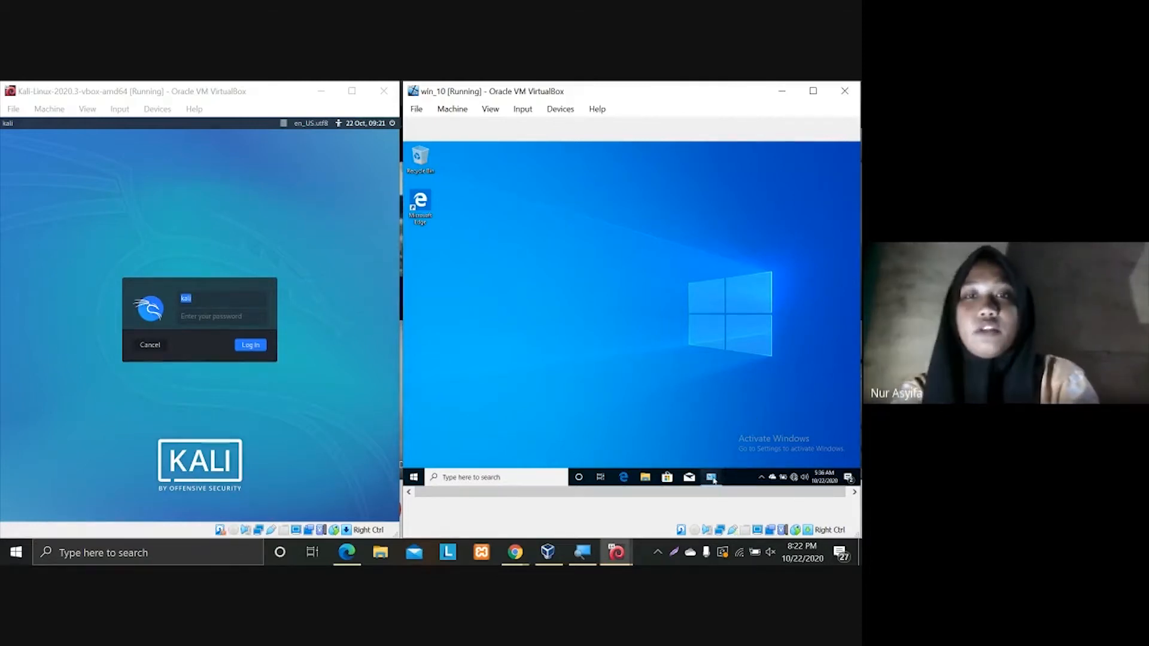
pyautogui.click(711, 477)
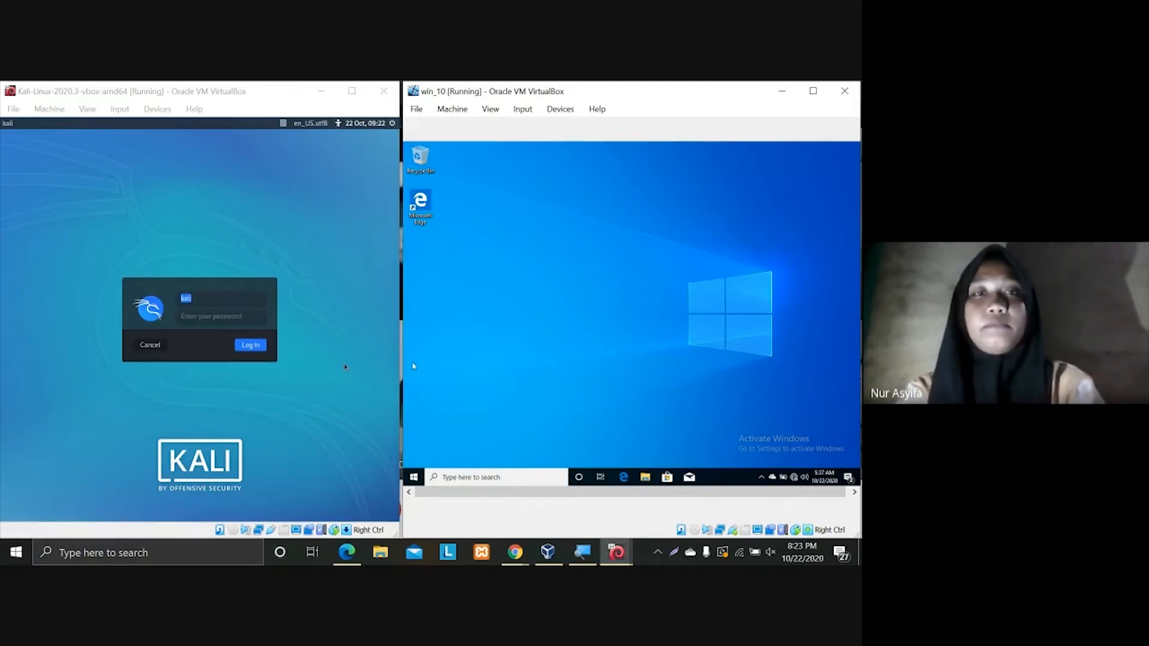
# Log in to the Kali Linux virtual machine by entering the account password
pyautogui.click(228, 319)
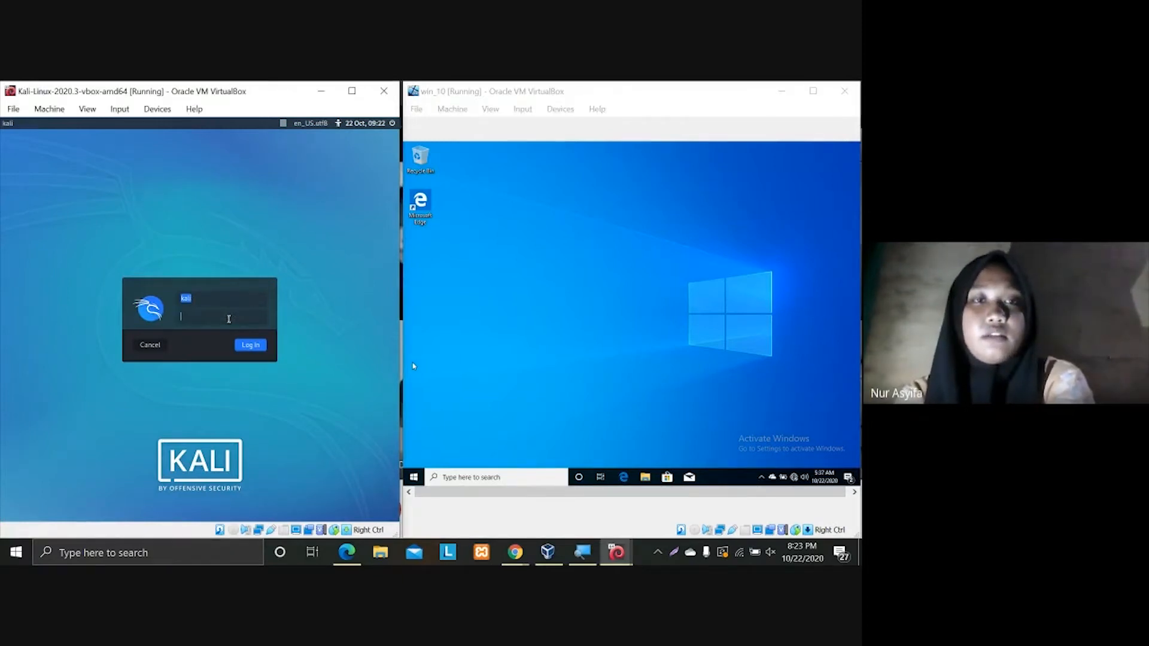
pyautogui.write('kali')
pyautogui.press('Return')
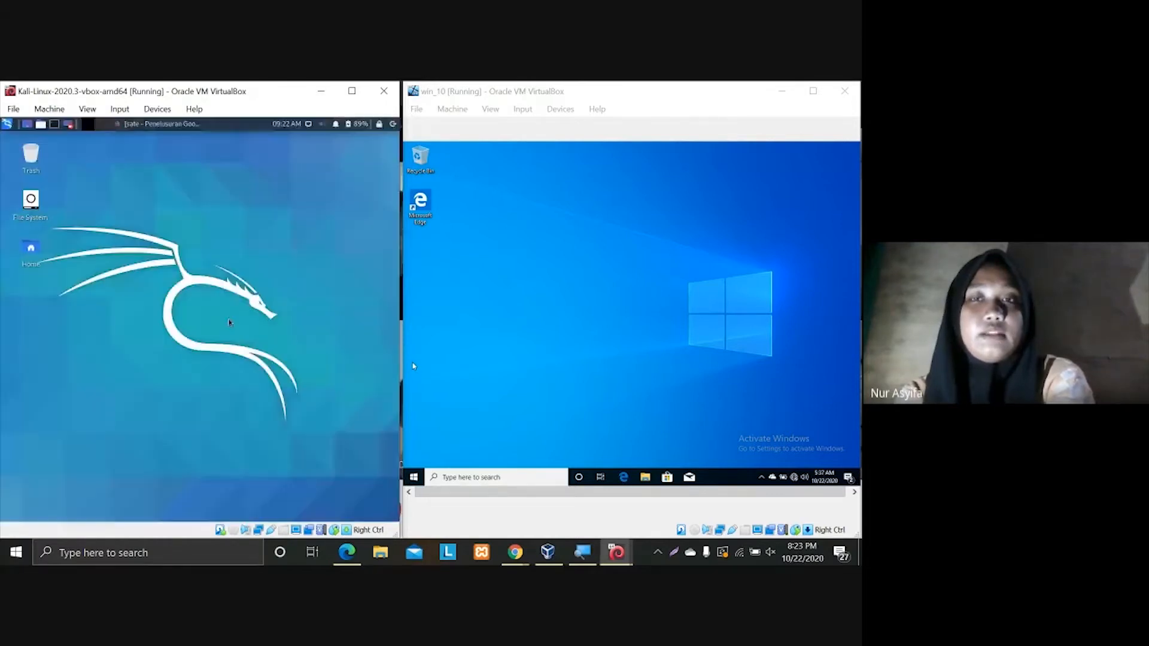
# Open a terminal in Kali, ping the Windows 10 machine at 192.168.100.4, and stop after about a dozen replies
pyautogui.click(53, 125)
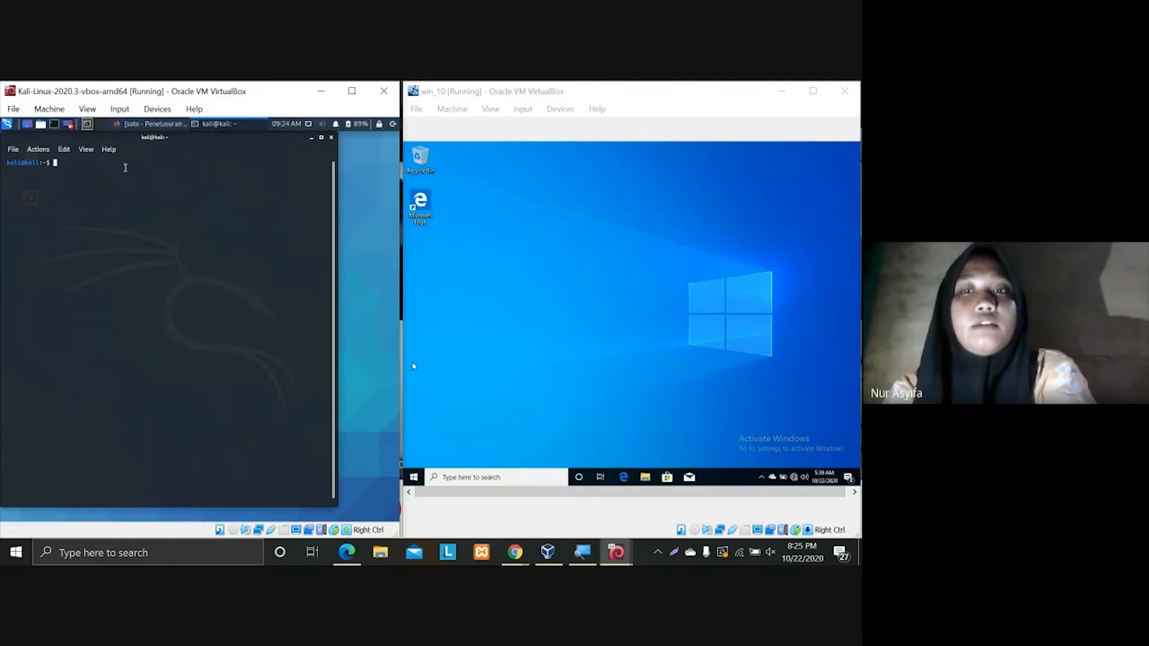
pyautogui.write('ping')
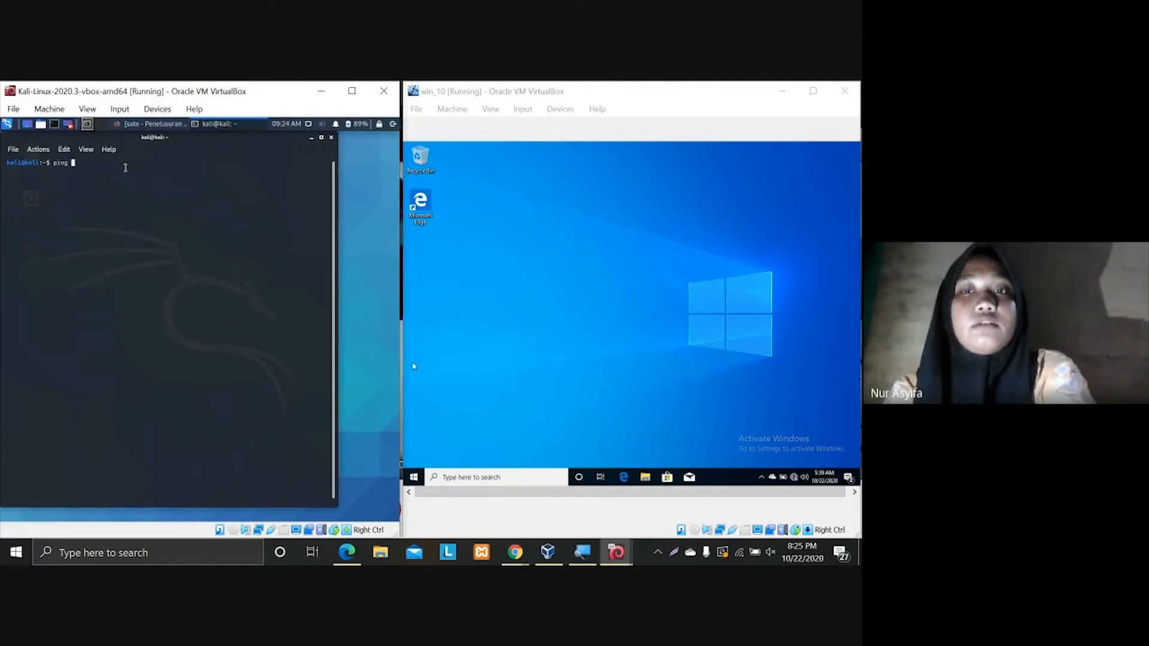
pyautogui.write(' 192.16')
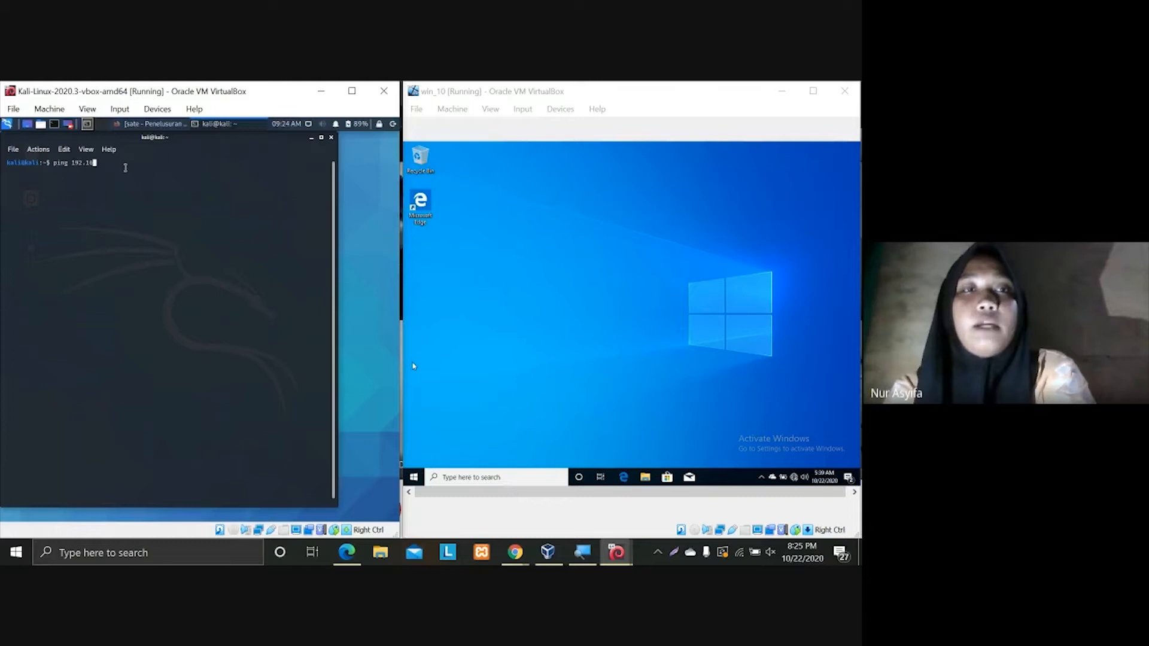
pyautogui.write('8.100.4')
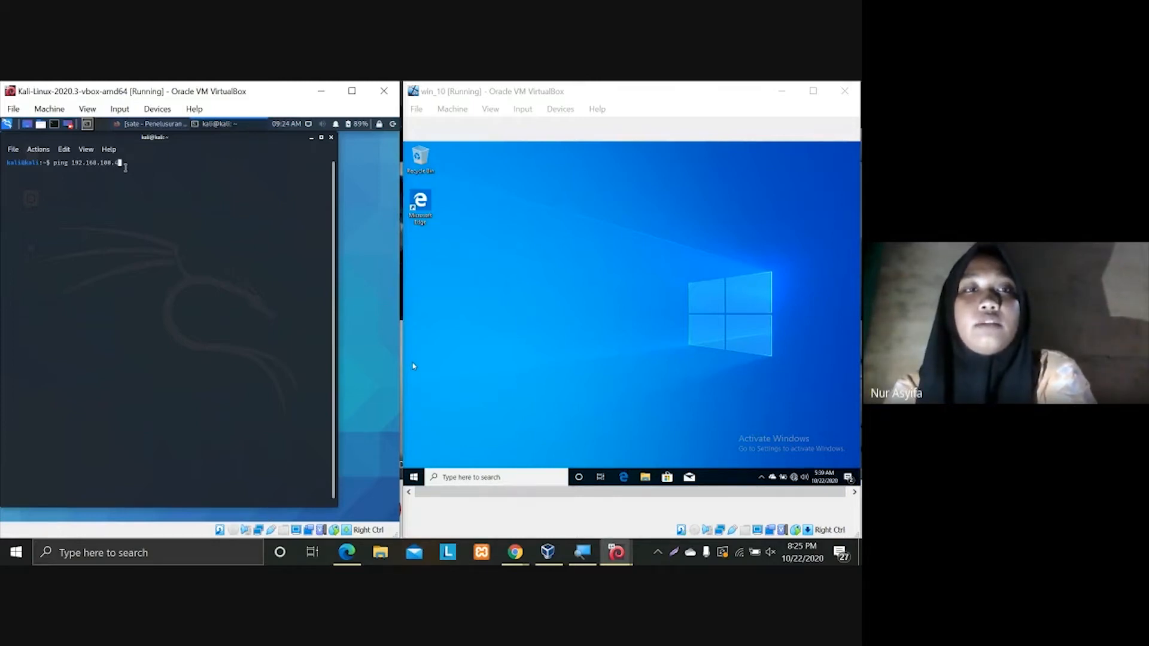
pyautogui.press('Return')
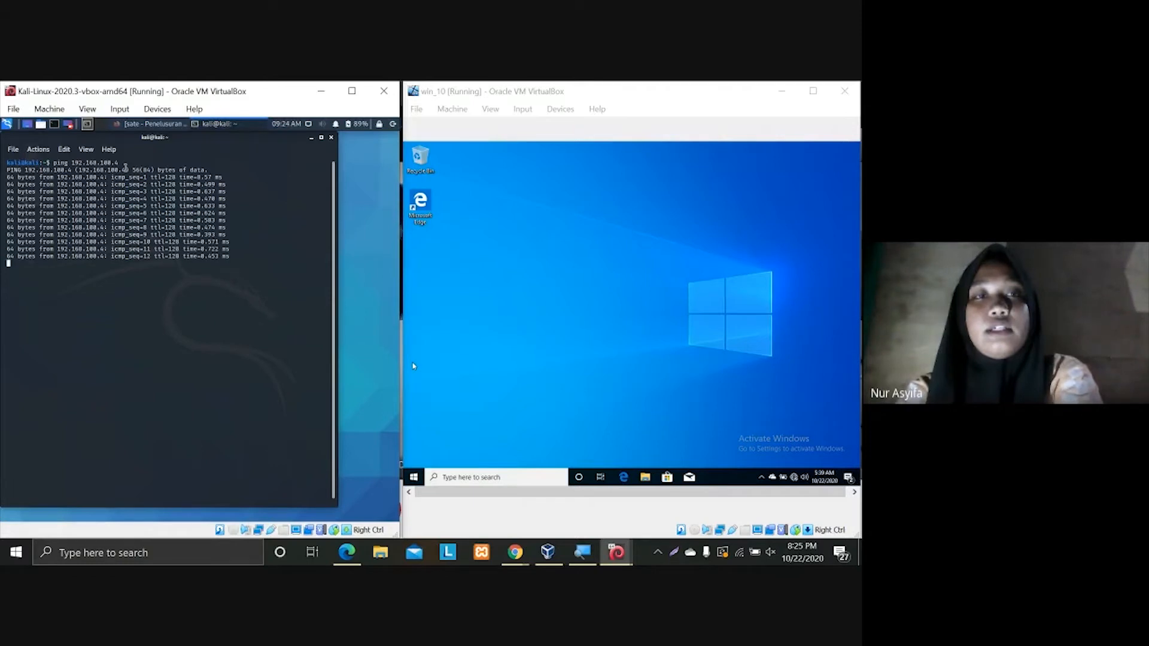
pyautogui.hotkey('ctrl', 'c')
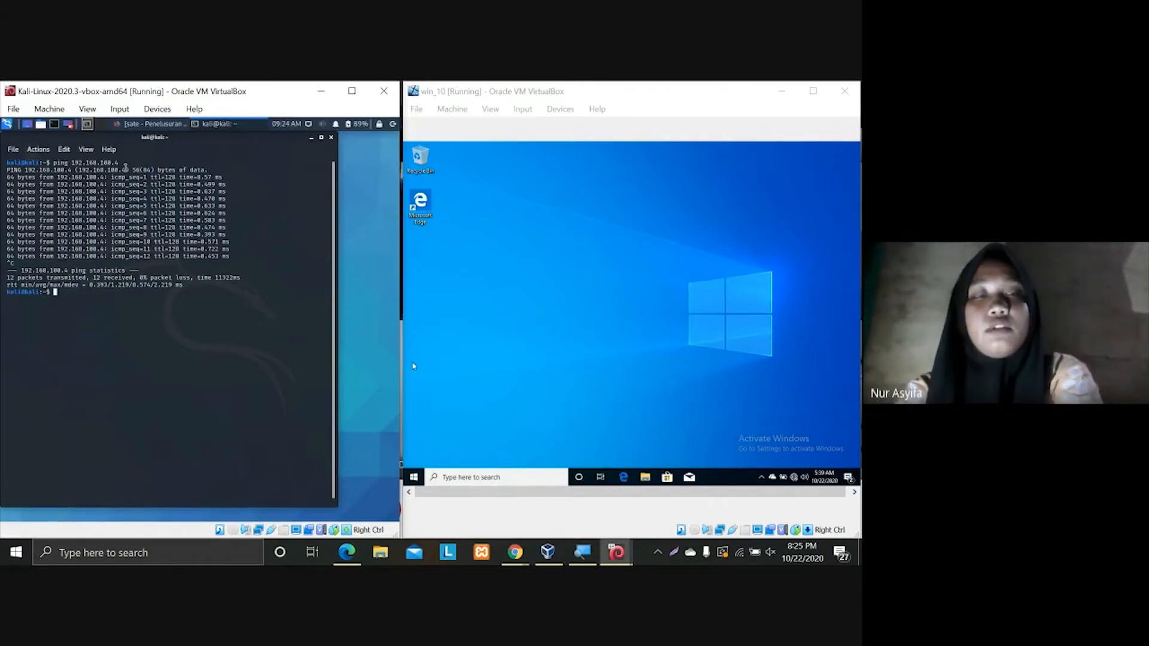
# Run the fragmented-packet scan sudo nmap -f 192.168.100.4, entering the sudo password, and highlight its output for review
pyautogui.write('sudo nm')
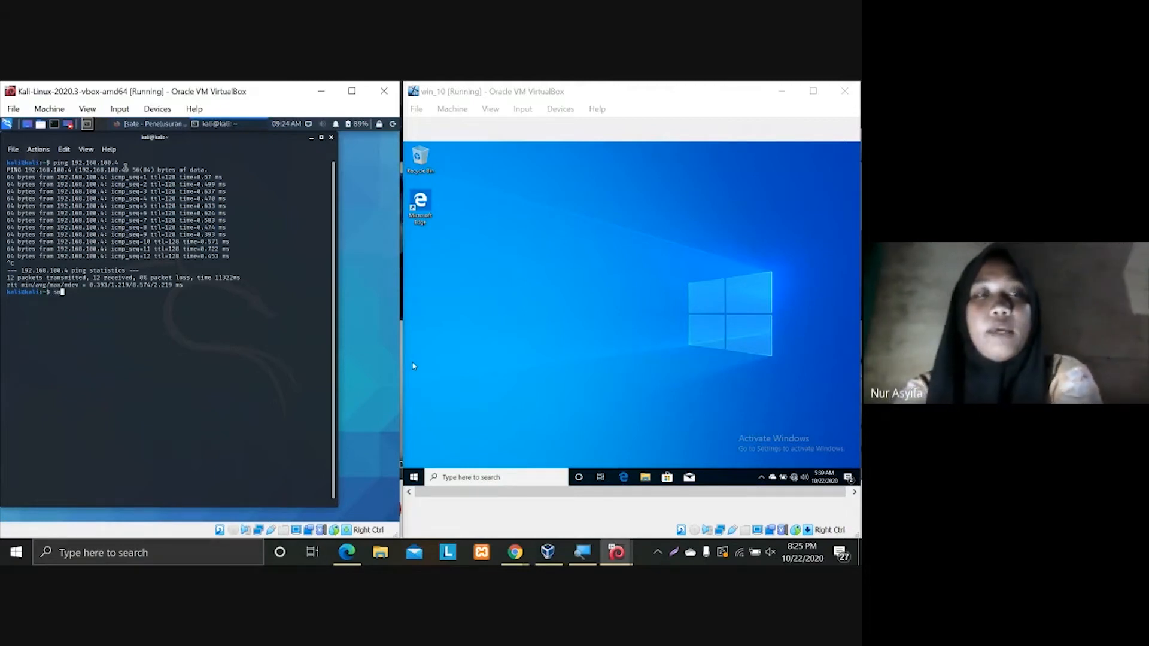
pyautogui.write('ap')
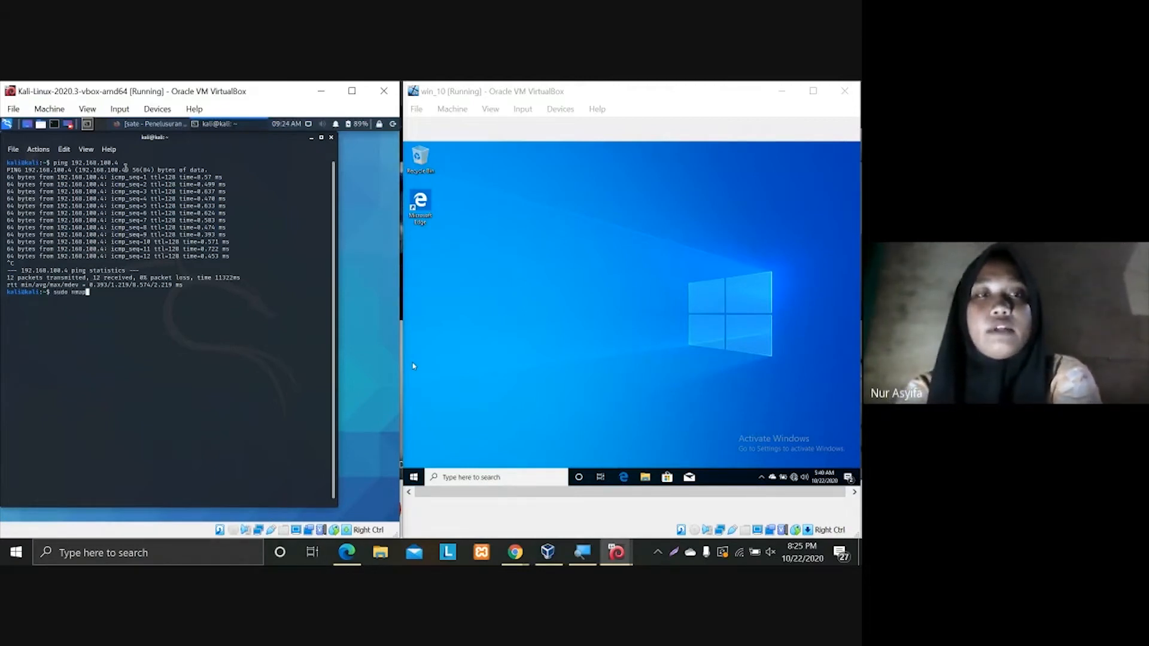
pyautogui.write(' -f 19')
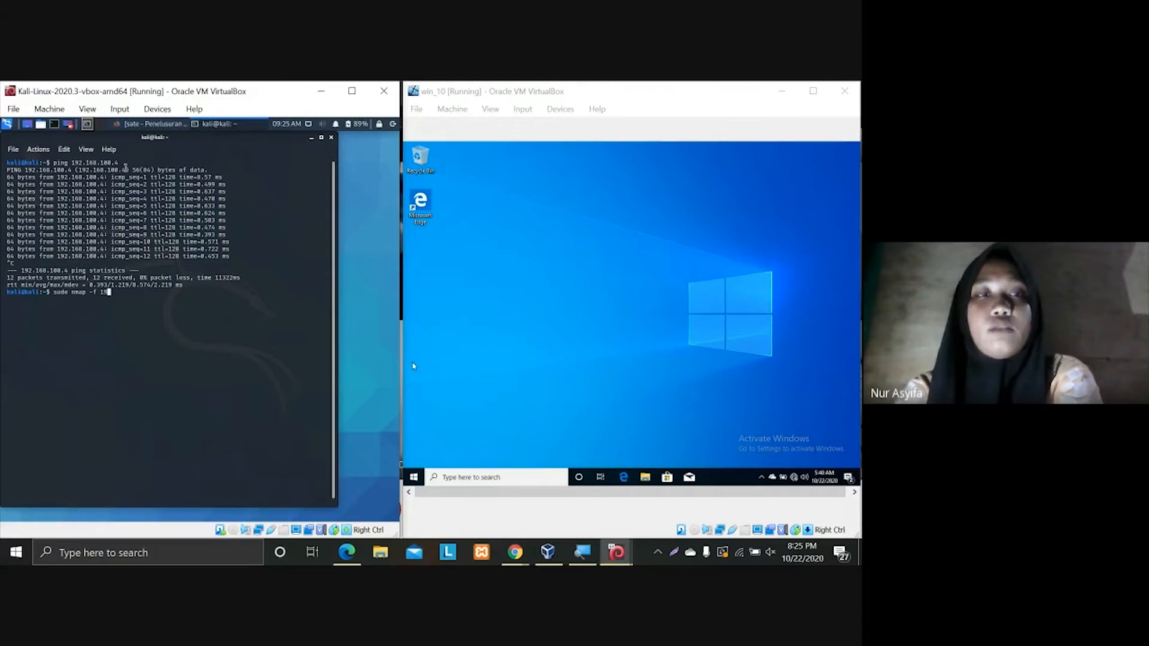
pyautogui.write('2.16')
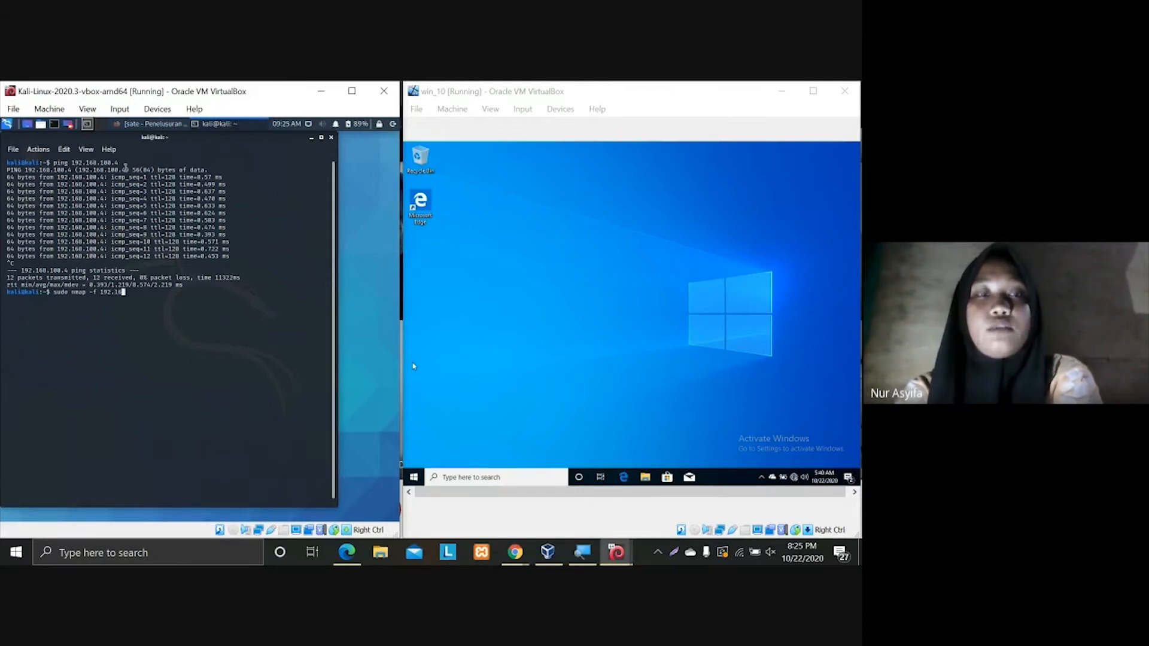
pyautogui.write('8.100.4')
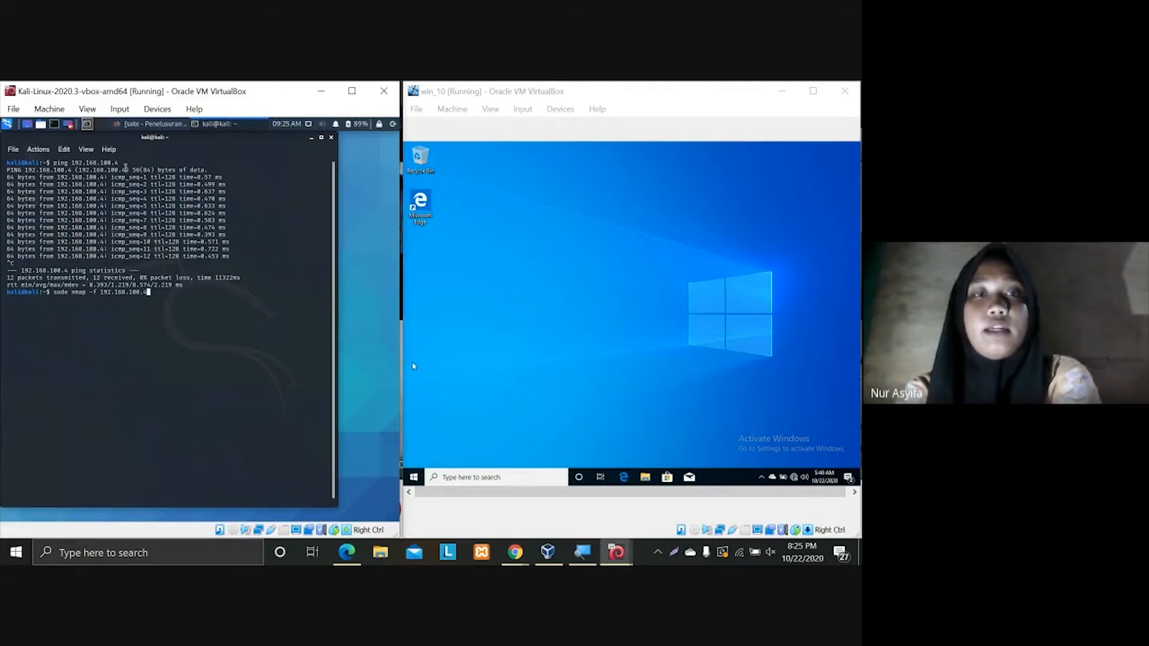
pyautogui.press('Return')
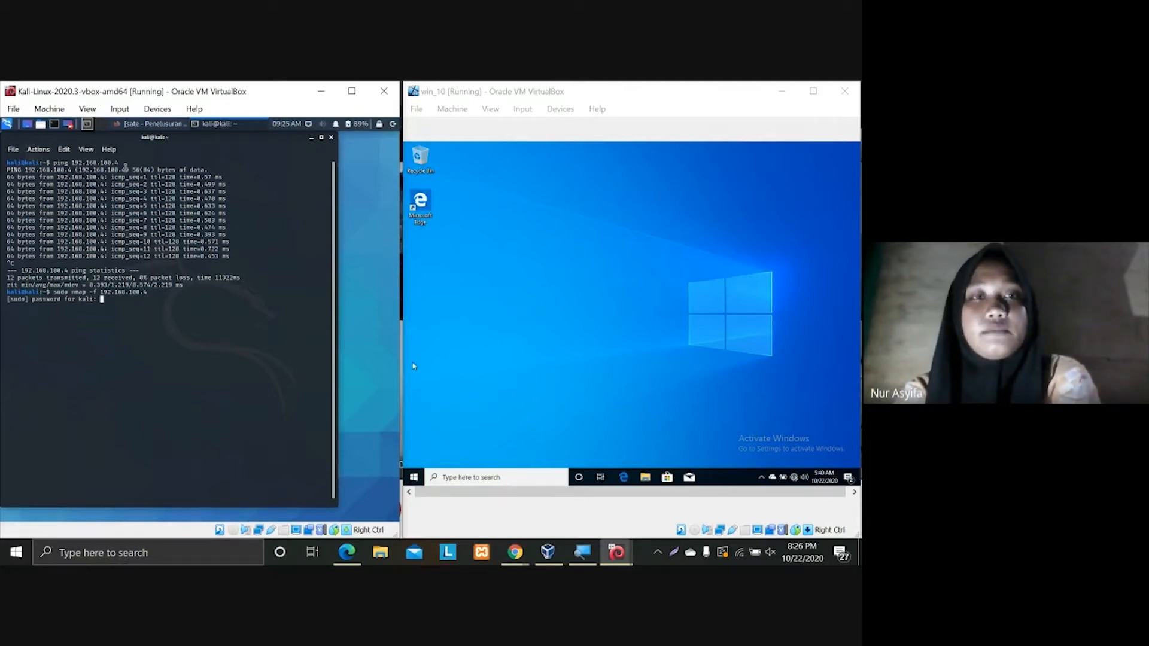
pyautogui.press('Return')
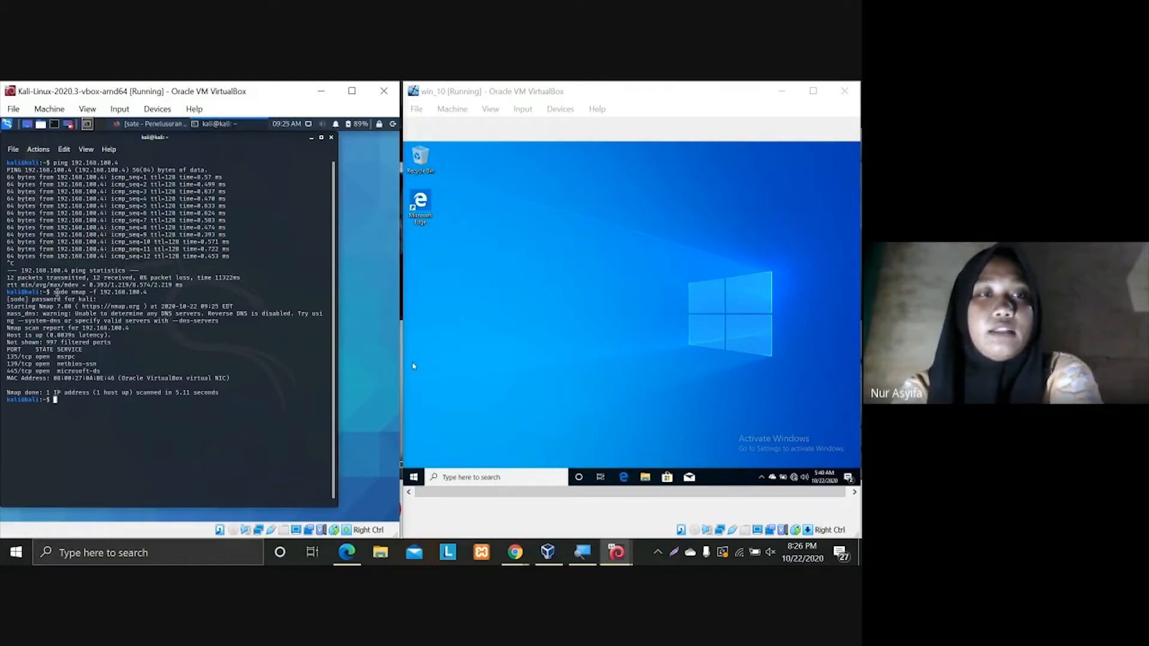
pyautogui.moveTo(54, 292); pyautogui.dragTo(228, 393)
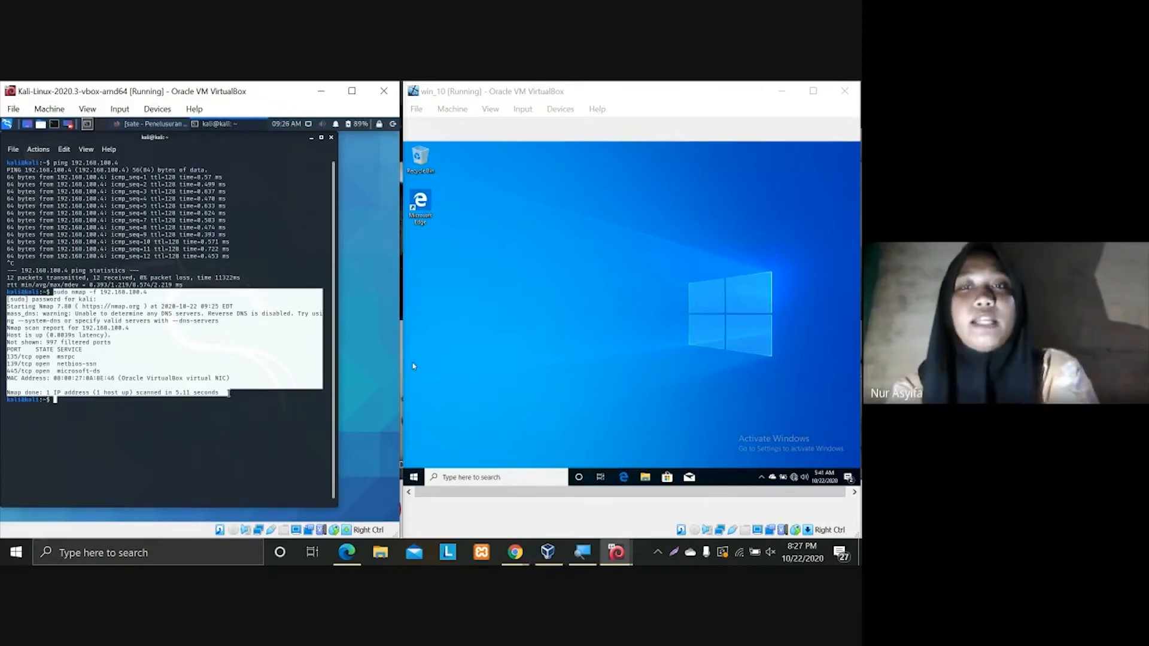
pyautogui.click(167, 398)
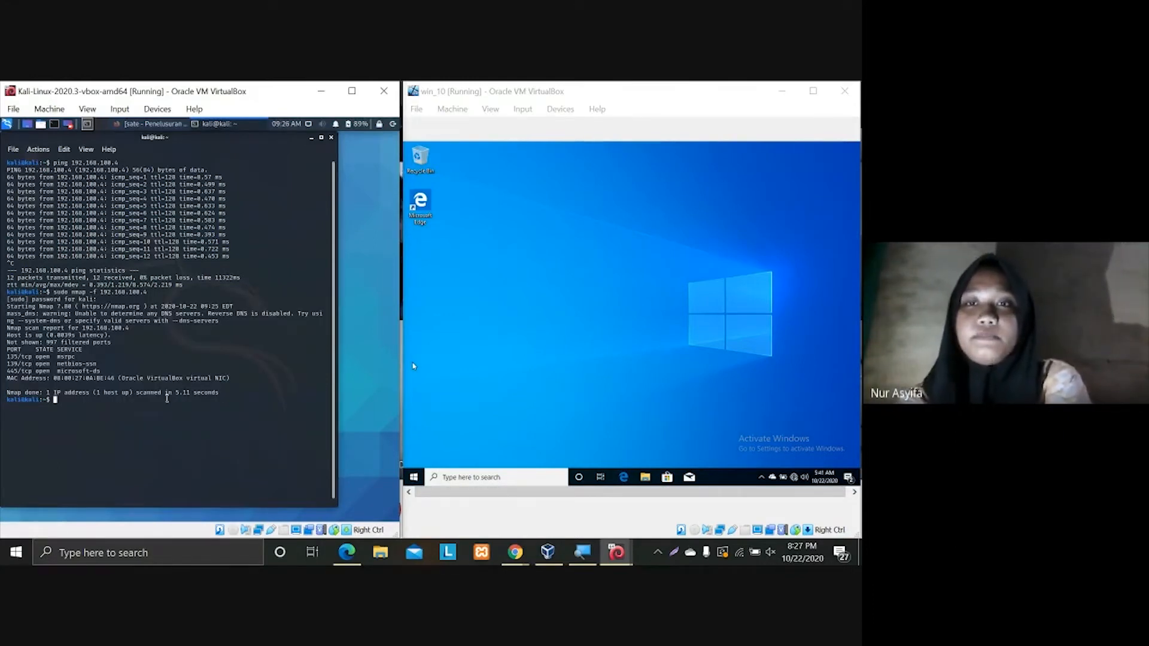
# Clear the terminal, run the custom-MTU scan sudo nmap -mtu 8 192.168.100.4, and highlight its output for review
pyautogui.hotkey('ctrl', 'l')
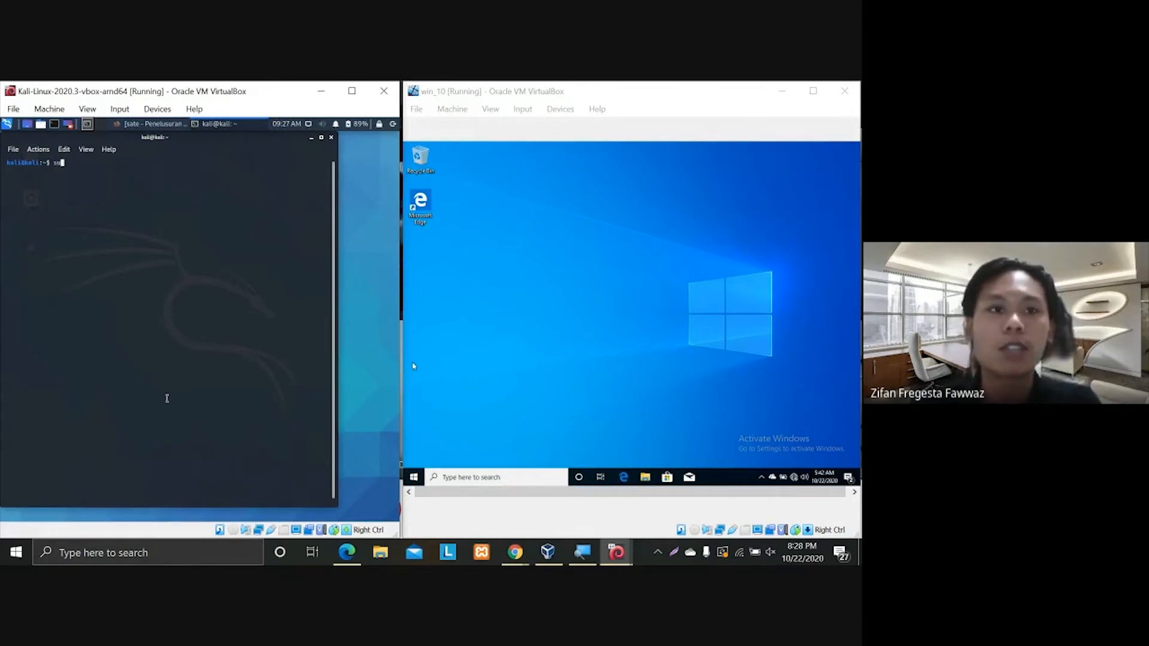
pyautogui.press('BackSpace')
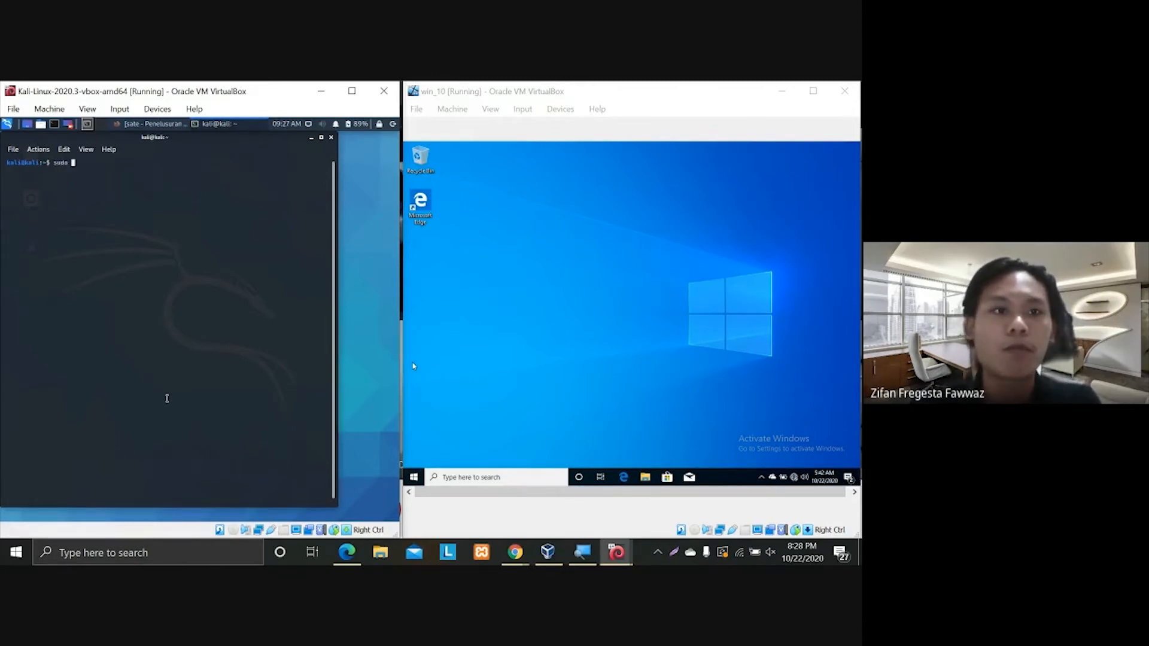
pyautogui.write('nmap')
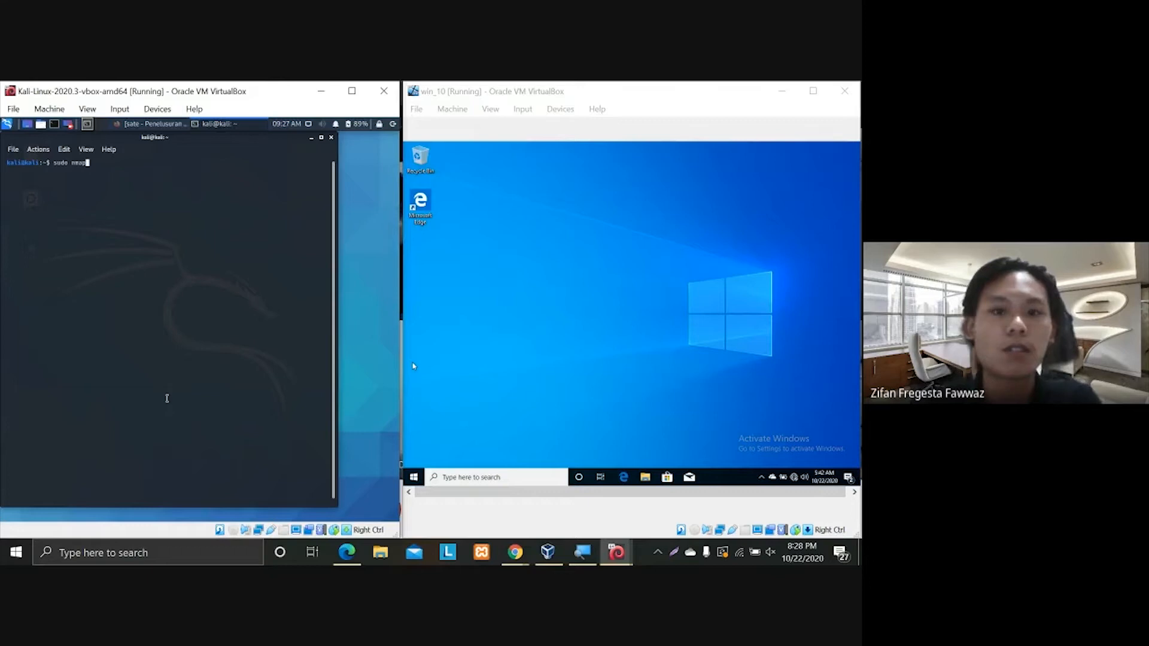
pyautogui.write(' -')
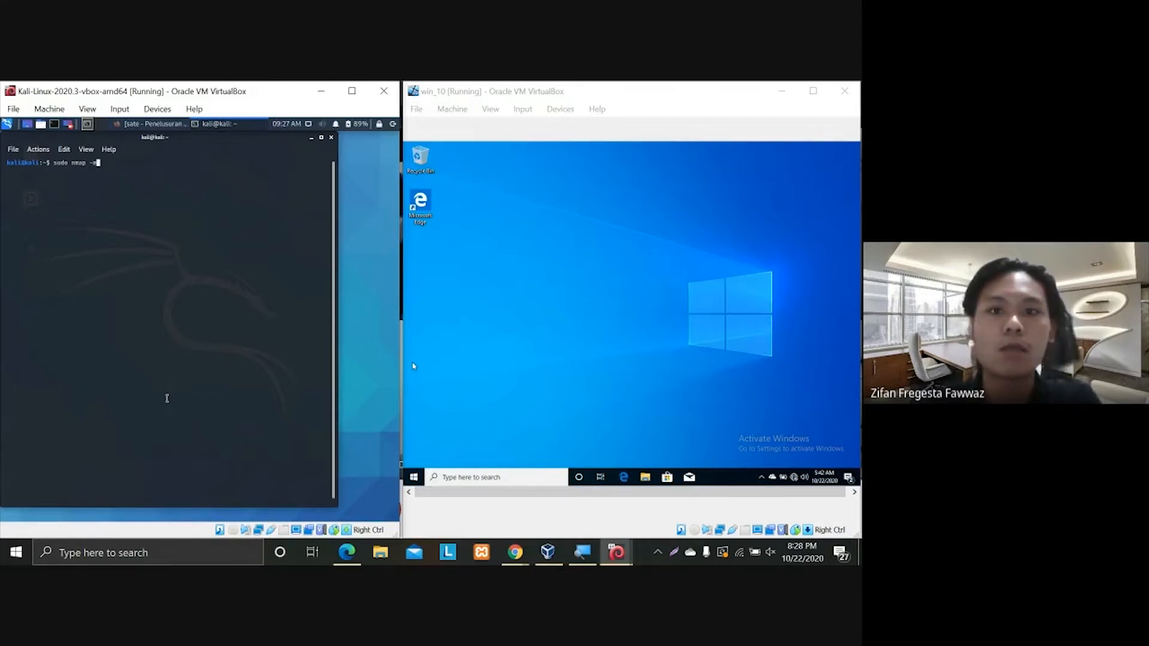
pyautogui.write('mtu 8 192.168.100.4')
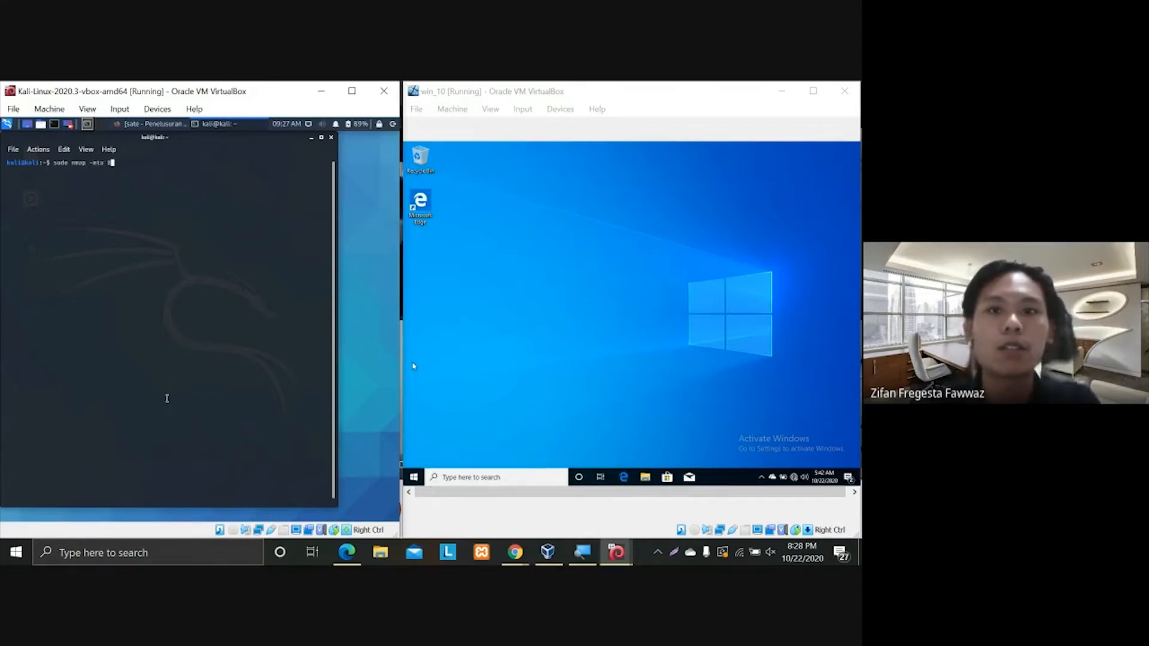
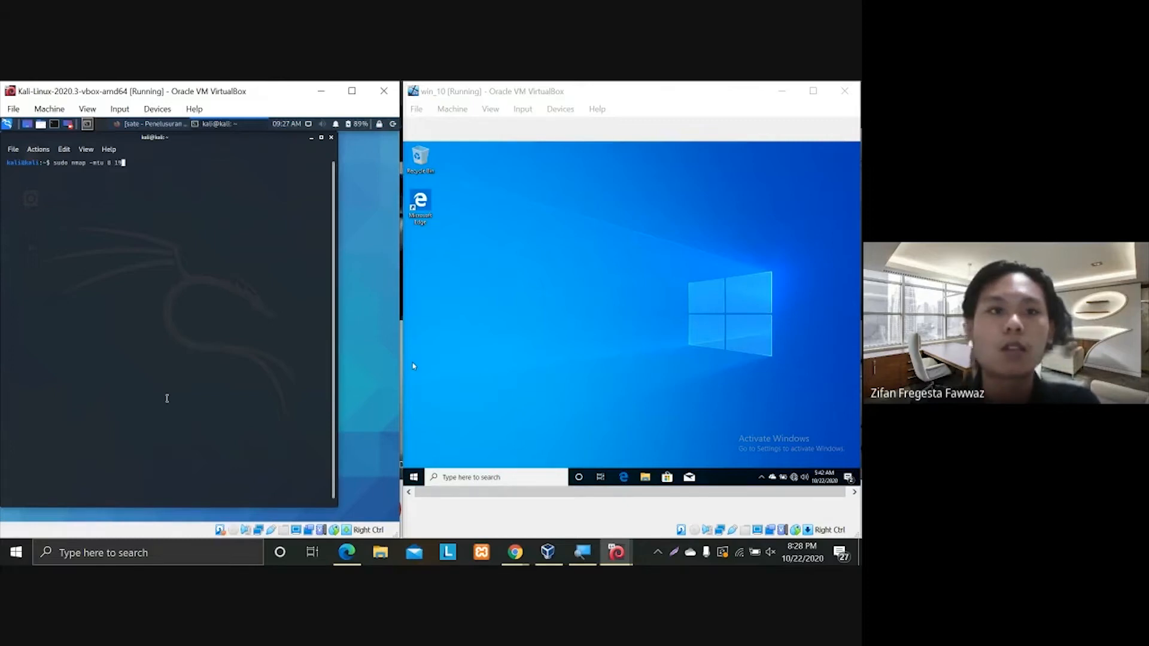
pyautogui.write('2.168.1')
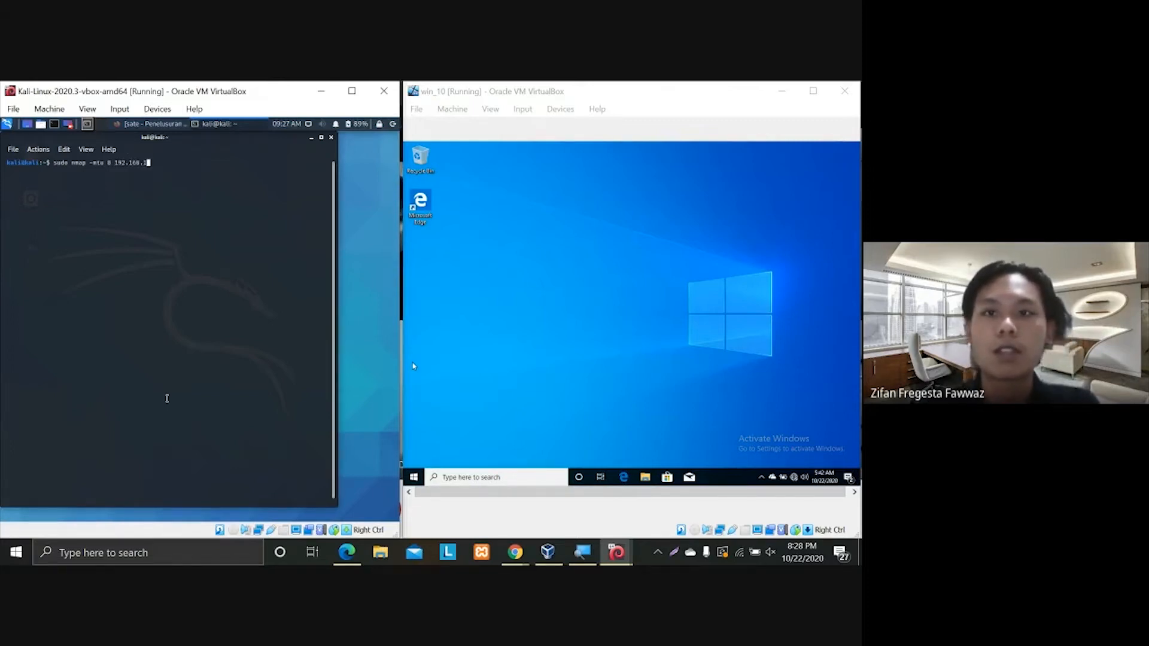
pyautogui.write('00.')
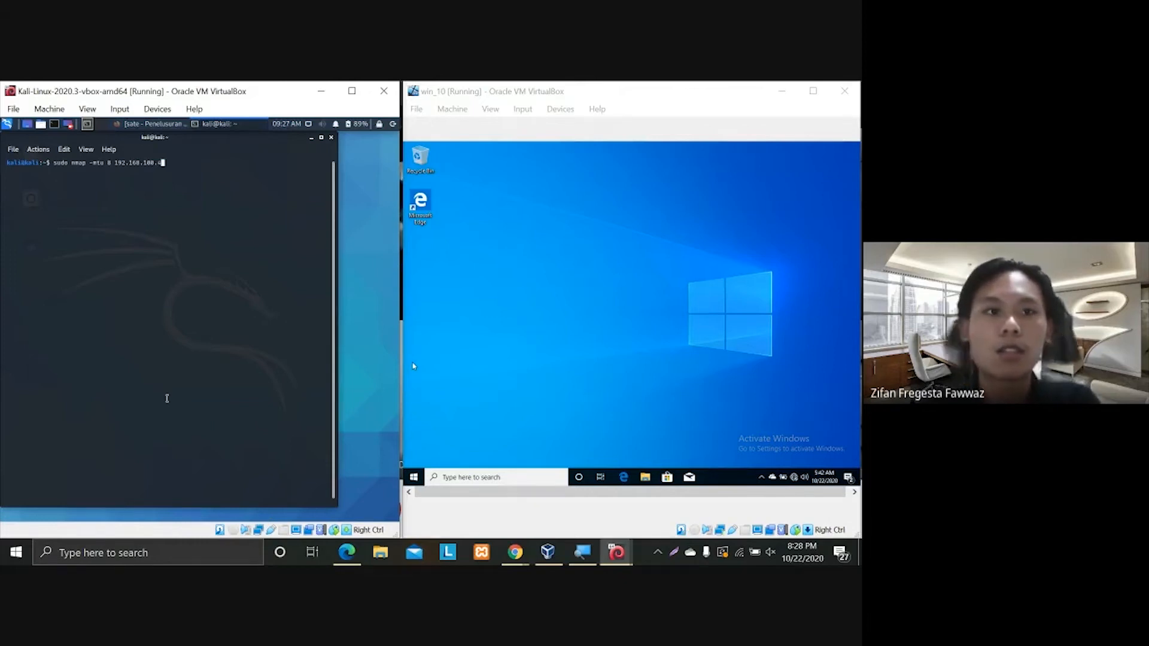
pyautogui.write('4')
pyautogui.press('Return')
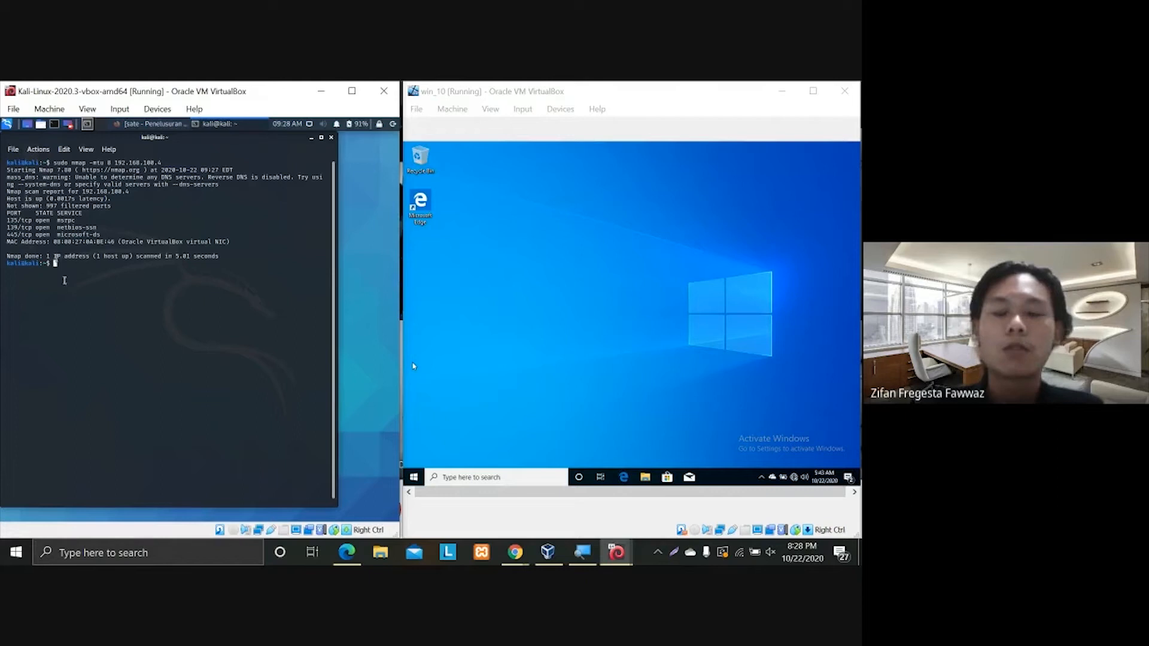
pyautogui.moveTo(7, 163); pyautogui.dragTo(227, 256)
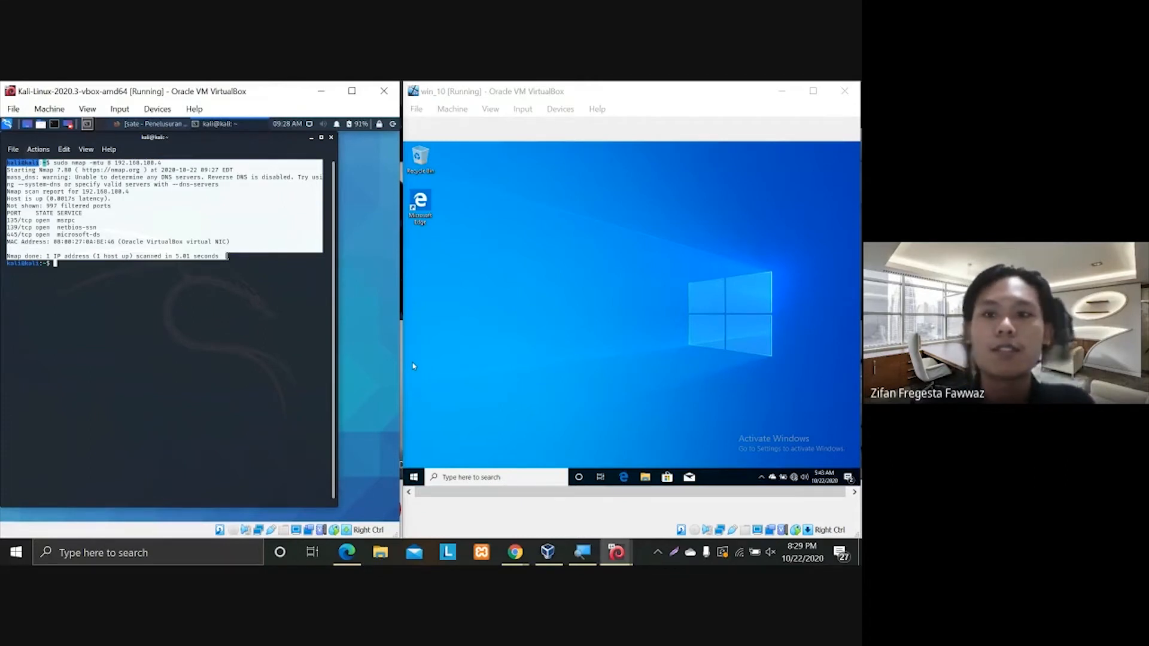
pyautogui.click(145, 267)
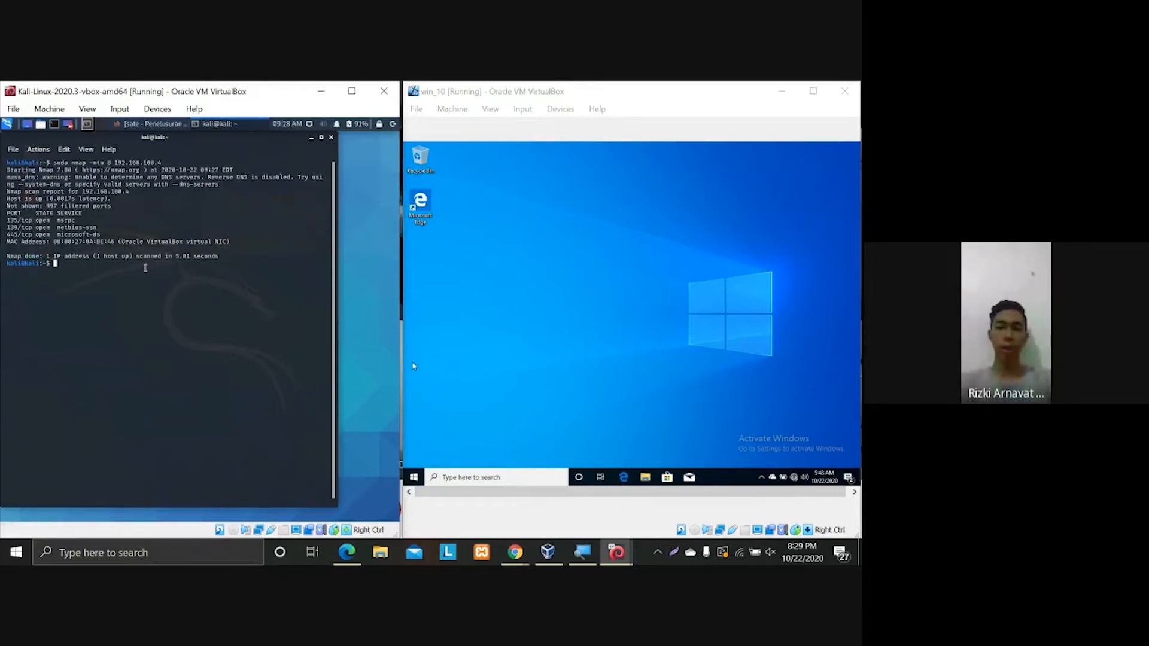
# Run a decoy scan with ten random addresses using sudo nmap -D RND:10 192.168.100.4
pyautogui.write('sudo ')
pyautogui.write('nmap -D RND:10 192.168.100.4')
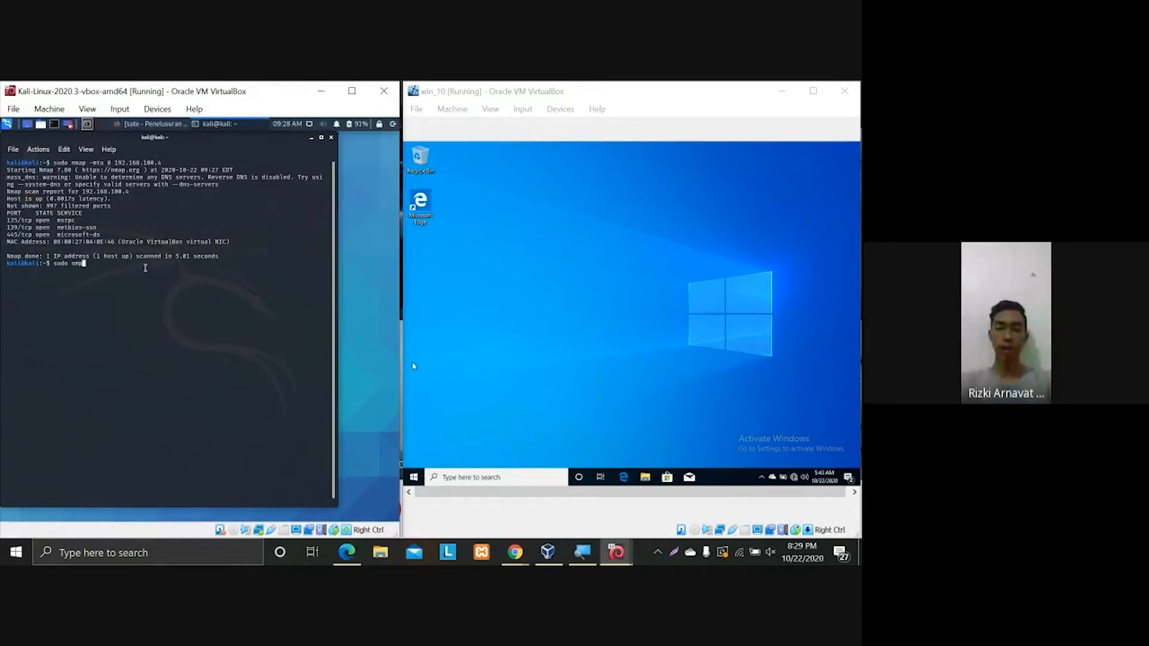
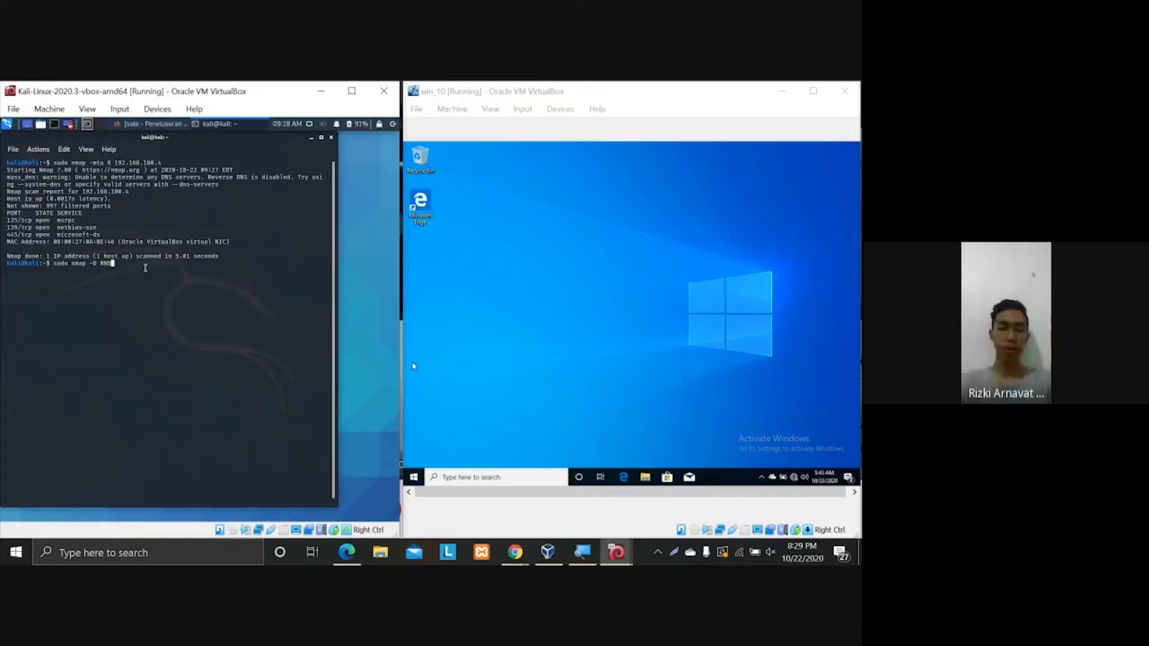
pyautogui.write(':10 192.168')
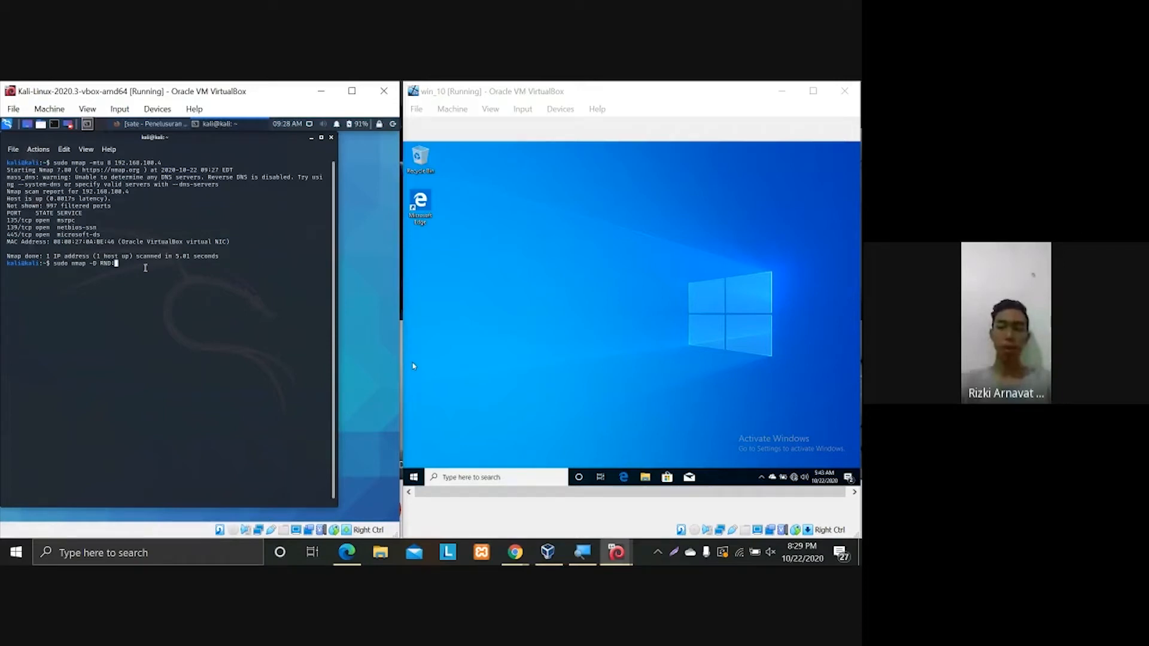
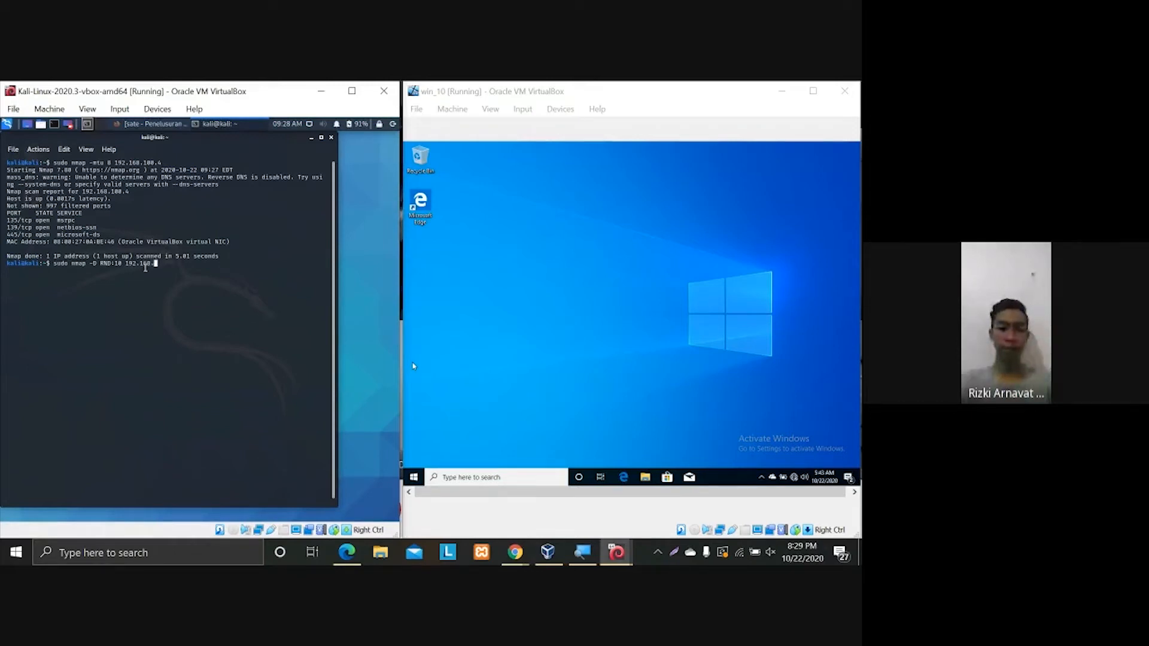
pyautogui.write('.100.4')
pyautogui.press('Return')
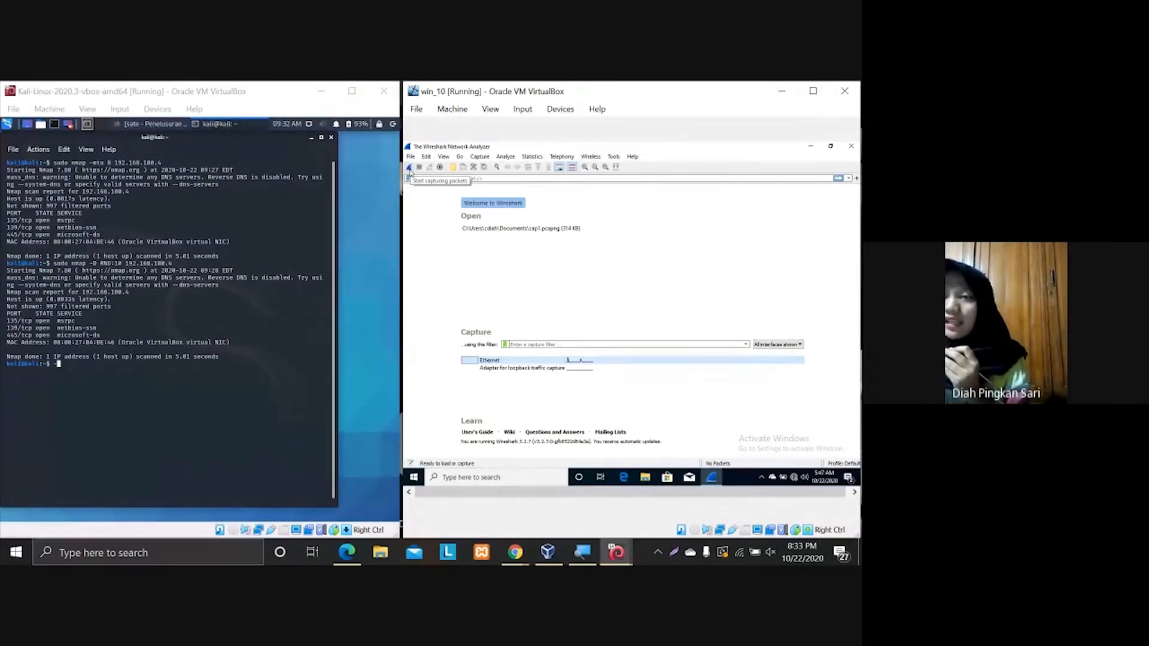
# Start a live Wireshark capture on the Ethernet interface in the Windows 10 virtual machine
pyautogui.click(410, 168)
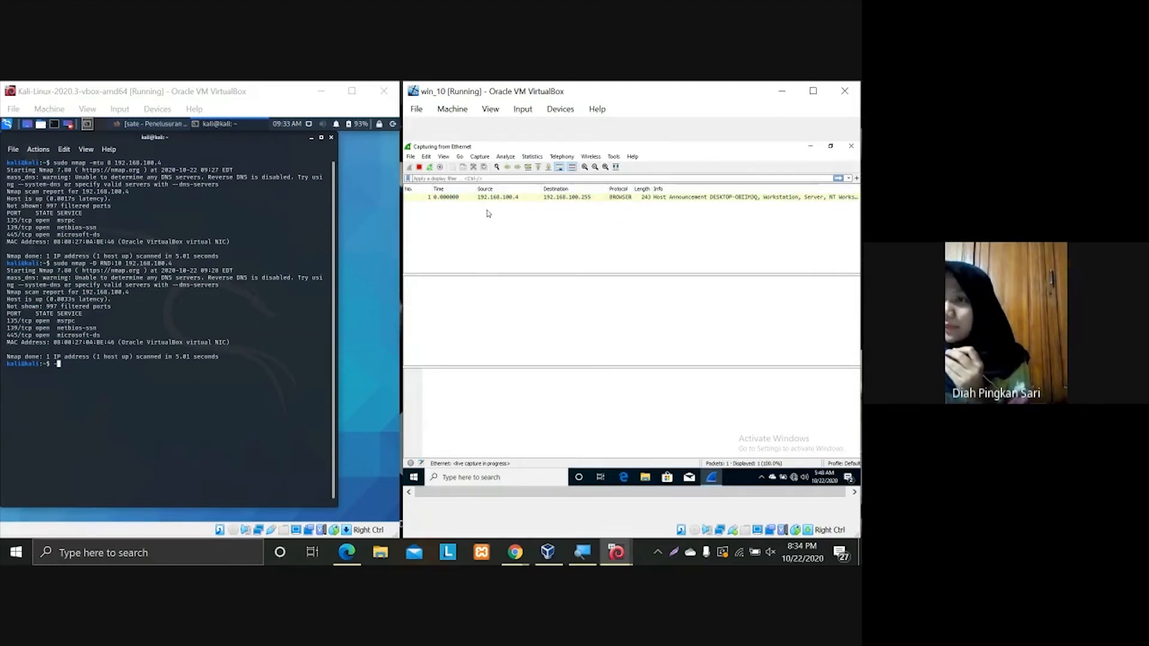
# Rerun the custom-MTU scan sudo nmap -mtu 8 192.168.100.4 from the Kali terminal while the Wireshark capture is running
pyautogui.click(238, 395)
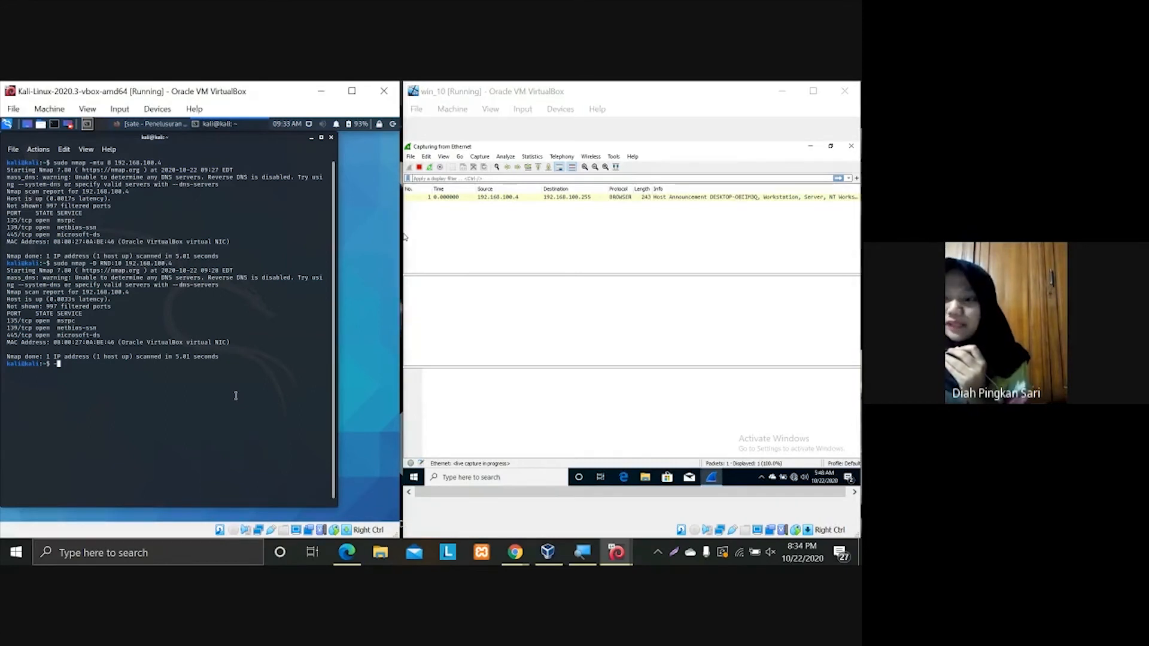
pyautogui.press('Up')
pyautogui.press('Up')
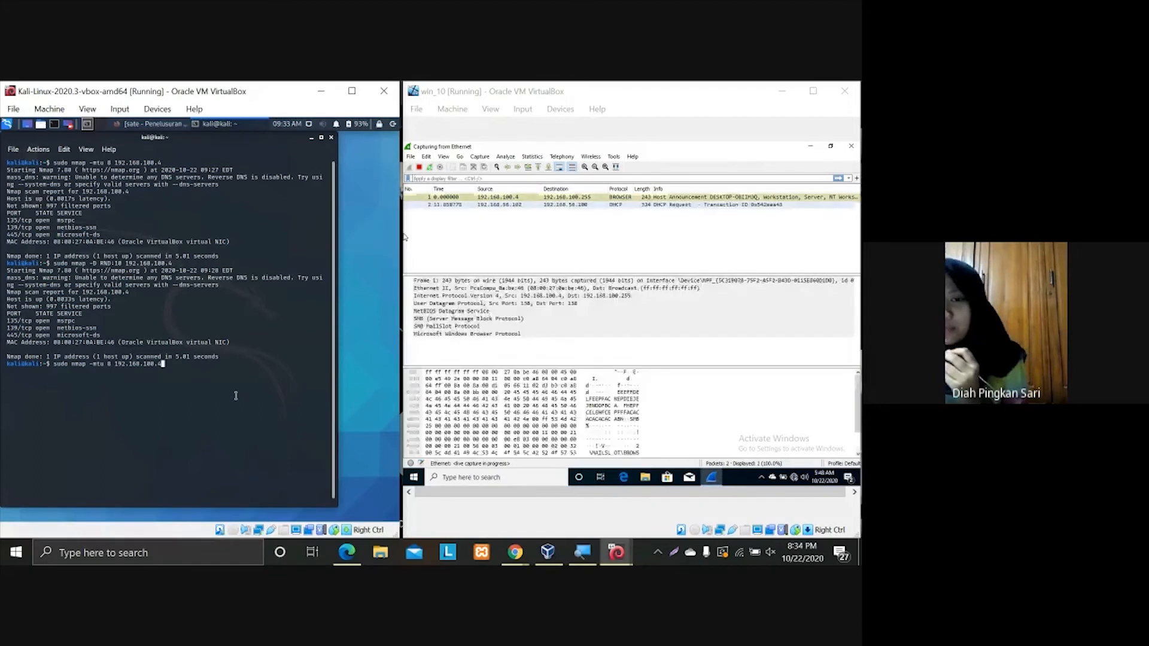
pyautogui.press('Return')
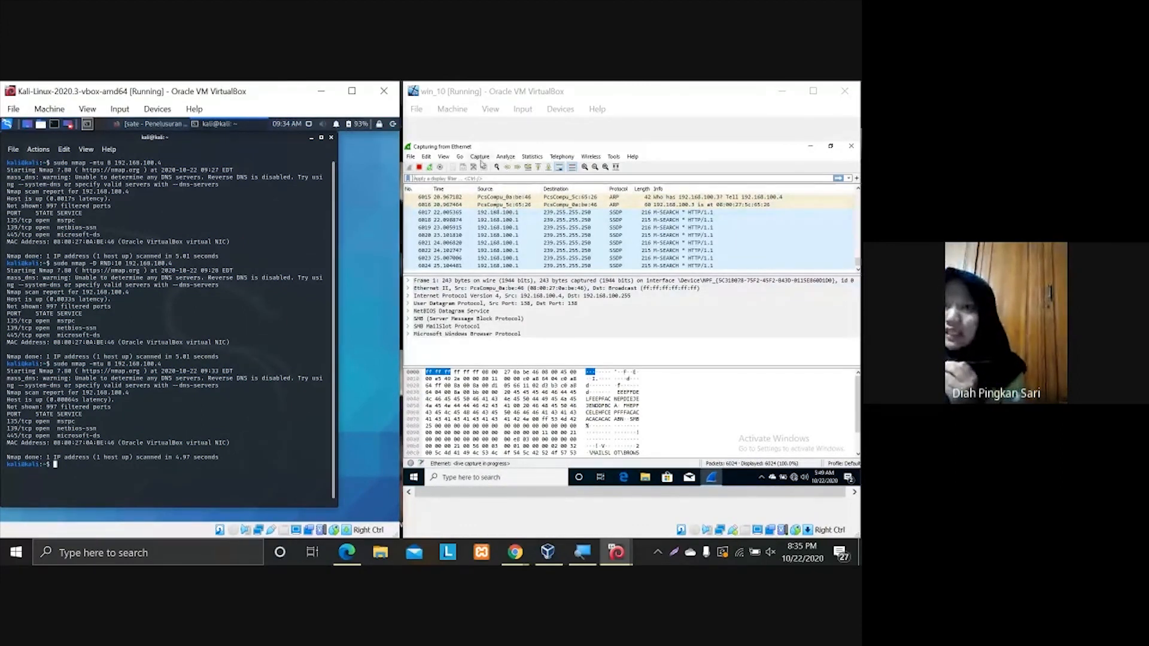
# Filter the captured packets in Wireshark with the display filter tcp.port == 80 || udp.port == 80
pyautogui.click(447, 179)
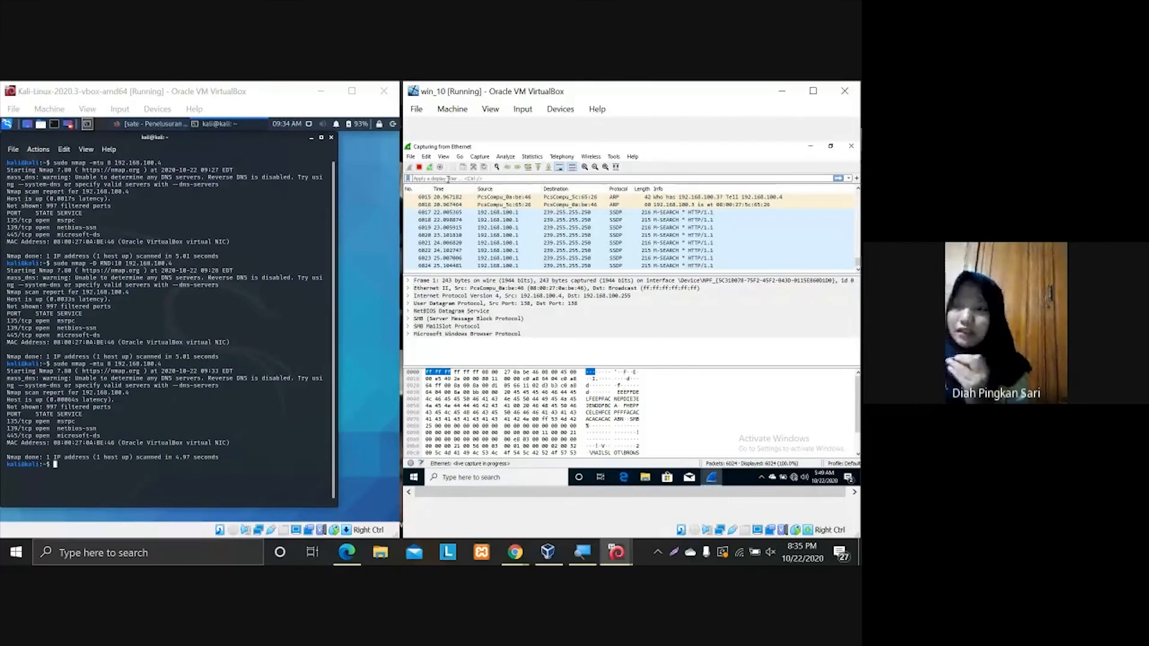
pyautogui.write('t')
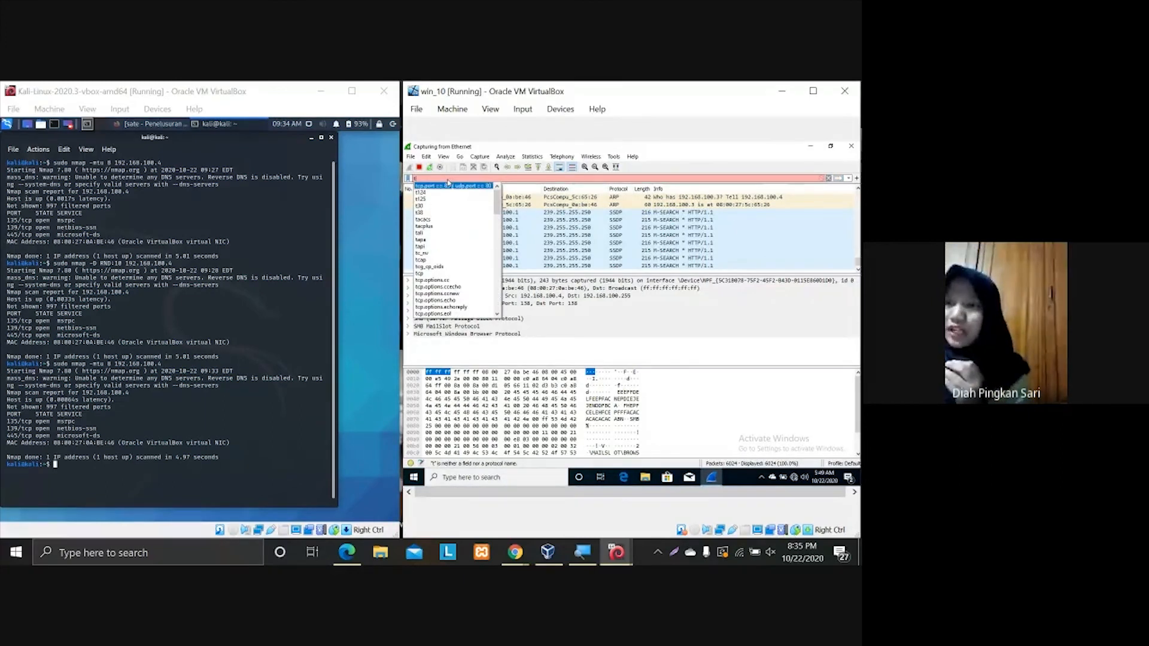
pyautogui.click(448, 185)
pyautogui.press('Return')
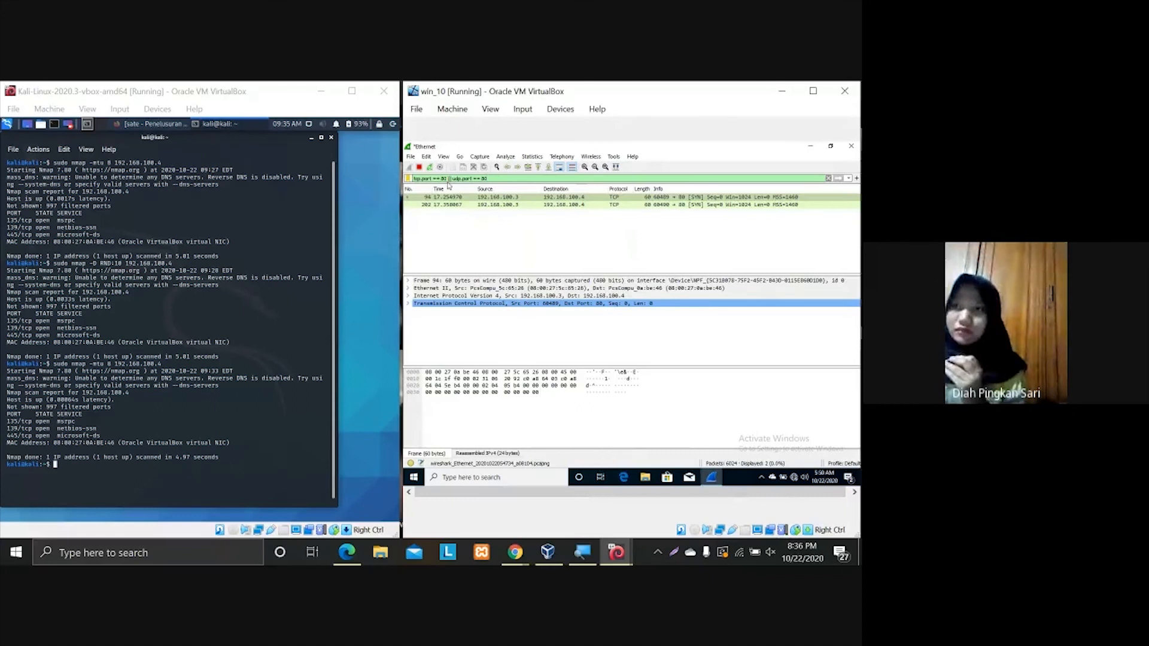
# Repeat sudo nmap -mtu 8 192.168.100.4 in the Kali terminal and select the last filtered packet in Wireshark to inspect its details
pyautogui.click(240, 463)
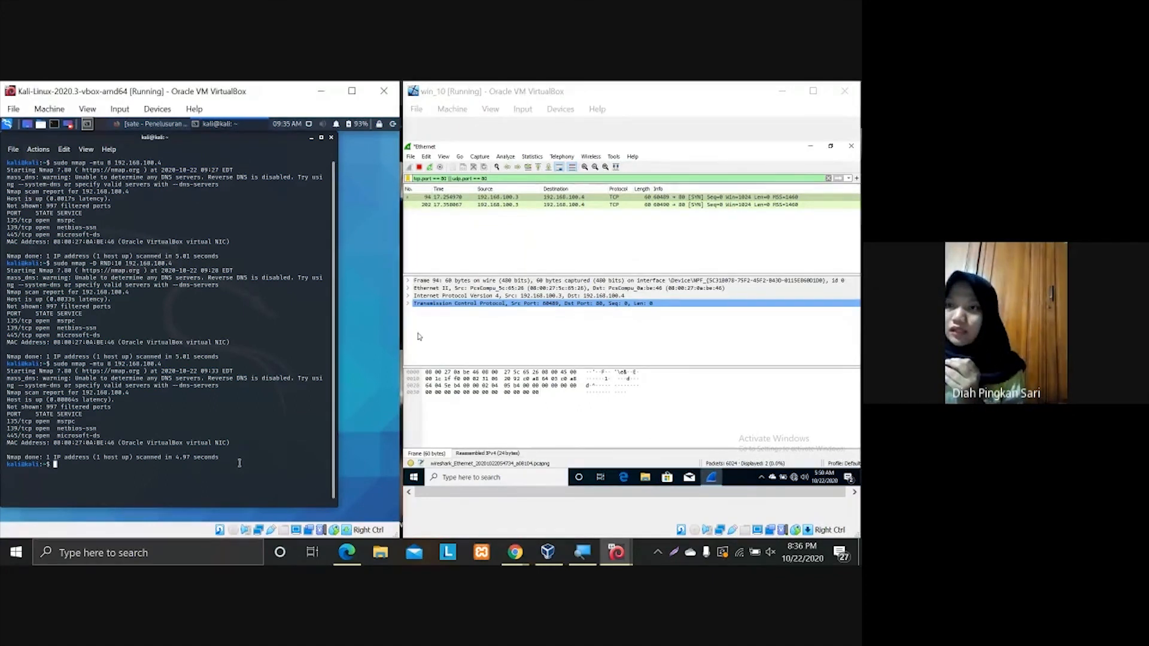
pyautogui.press('Up')
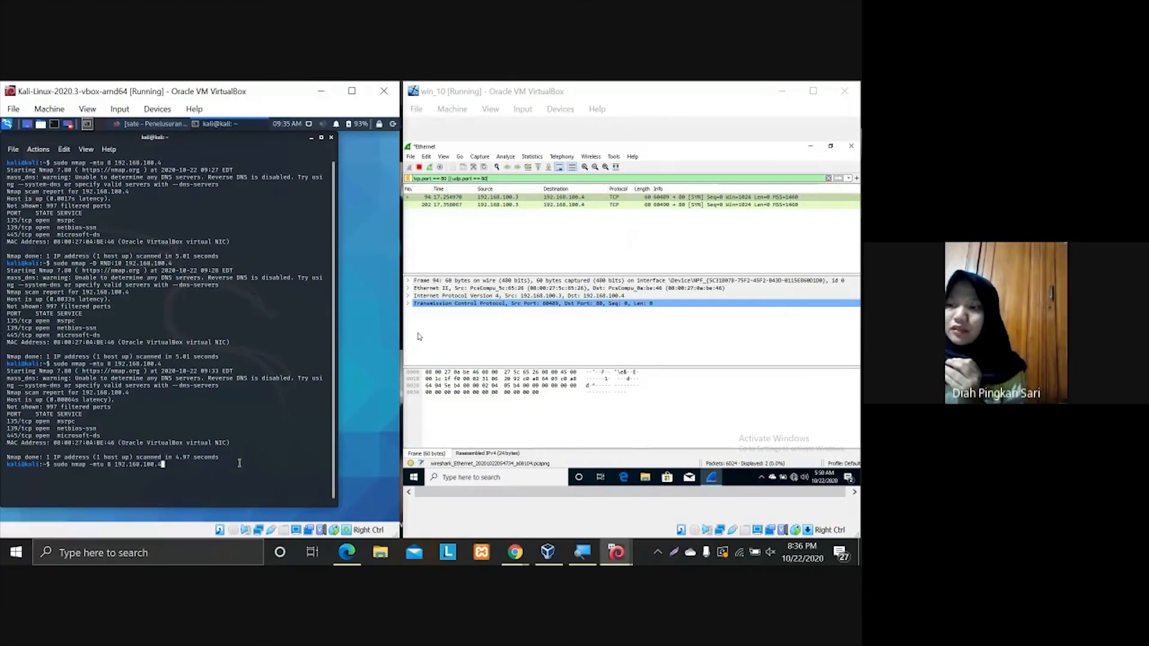
pyautogui.press('Return')
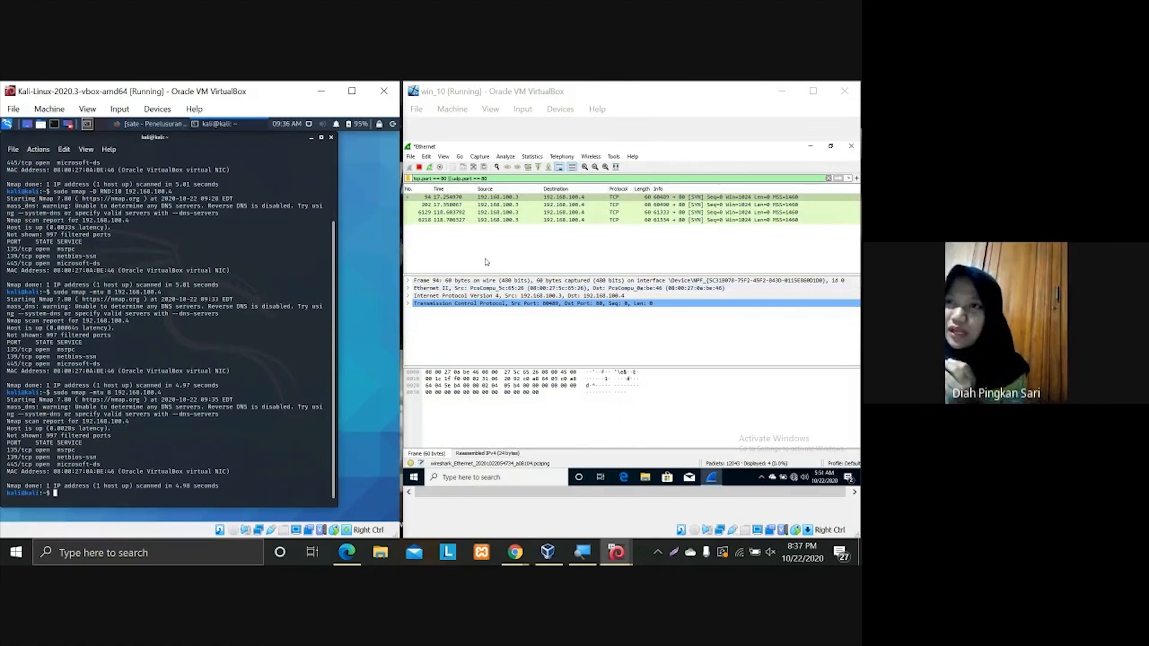
pyautogui.click(477, 221)
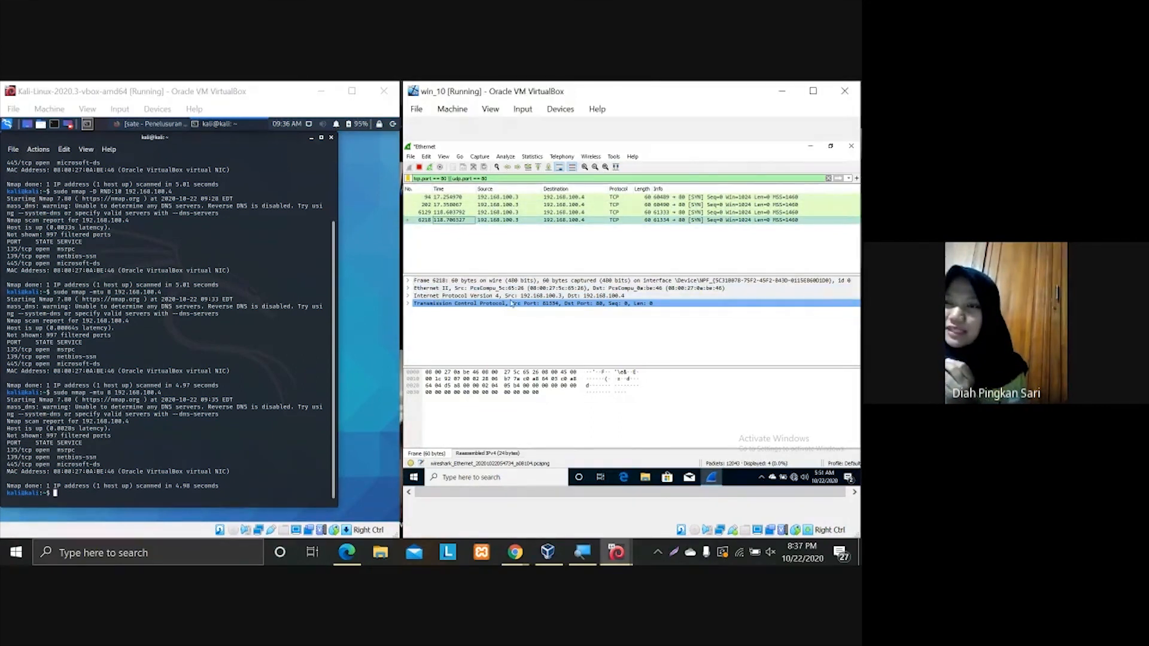